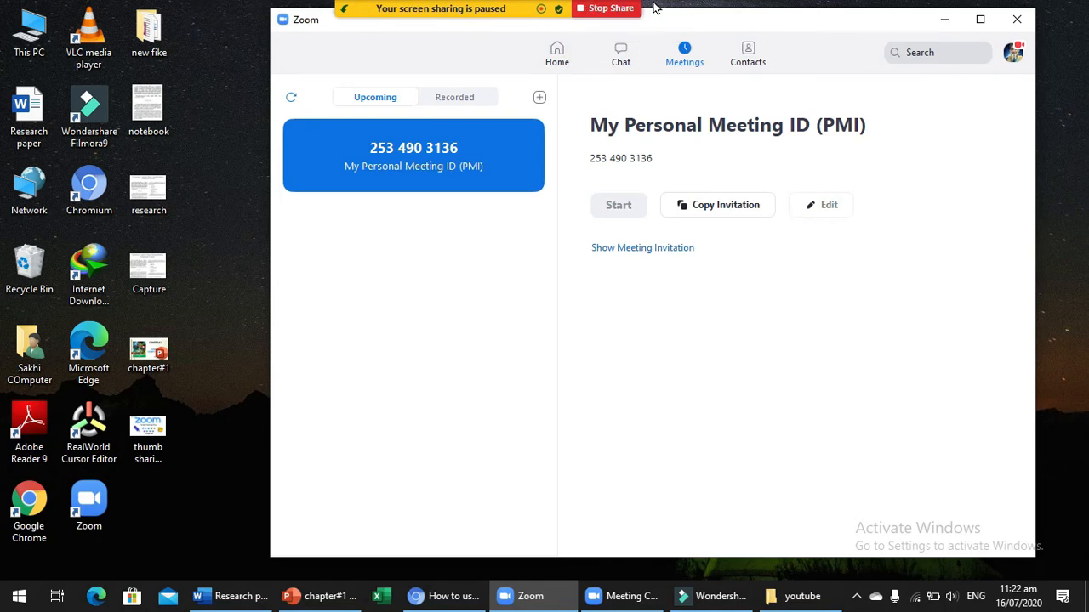
Resume the paused screen share of the PowerPoint presentation, and minimize the presentation window
mouse_move(576, 12)
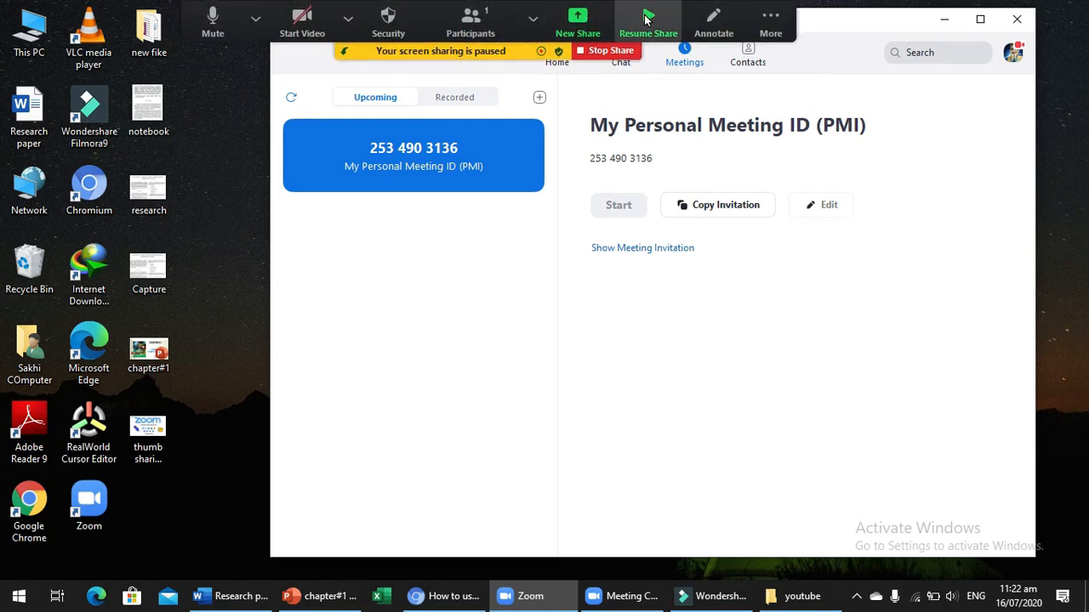
click(647, 16)
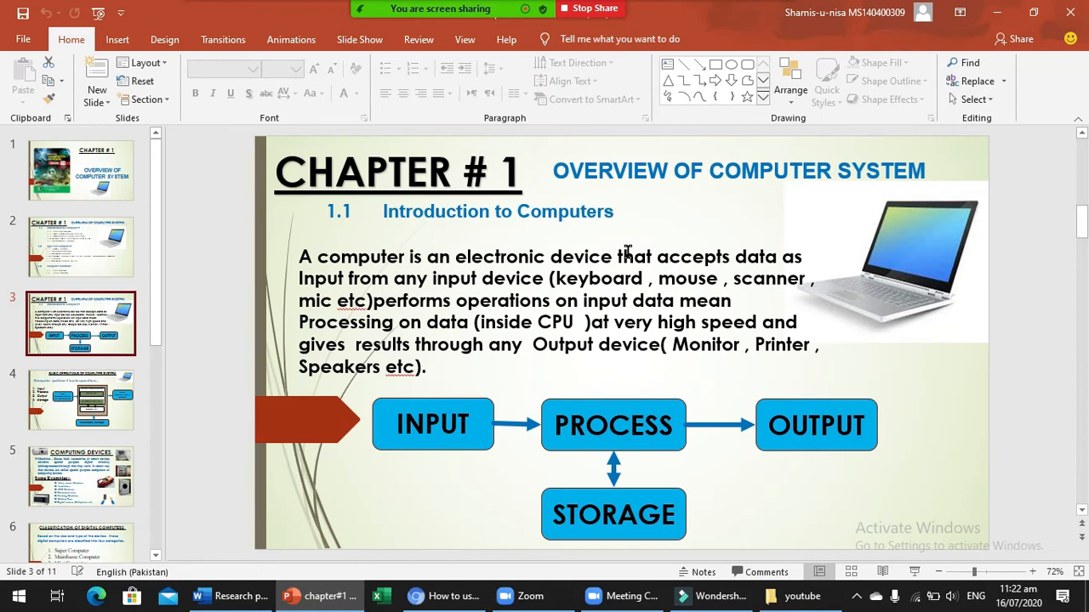
click(995, 13)
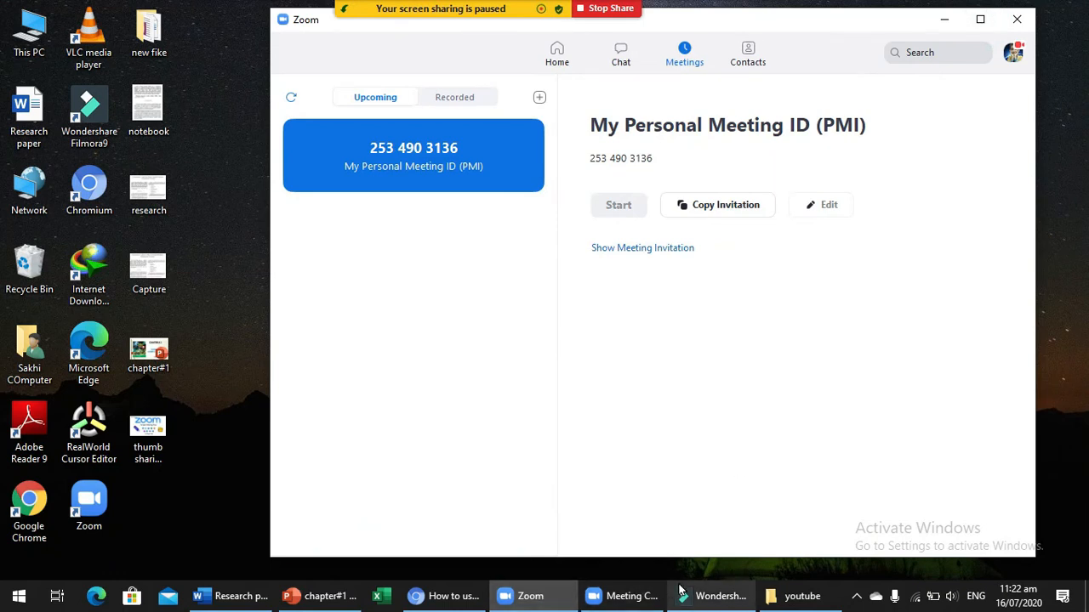
Bring up the Research paper document in Word, stop the current share, and share the Research paper window instead
mouse_move(784, 597)
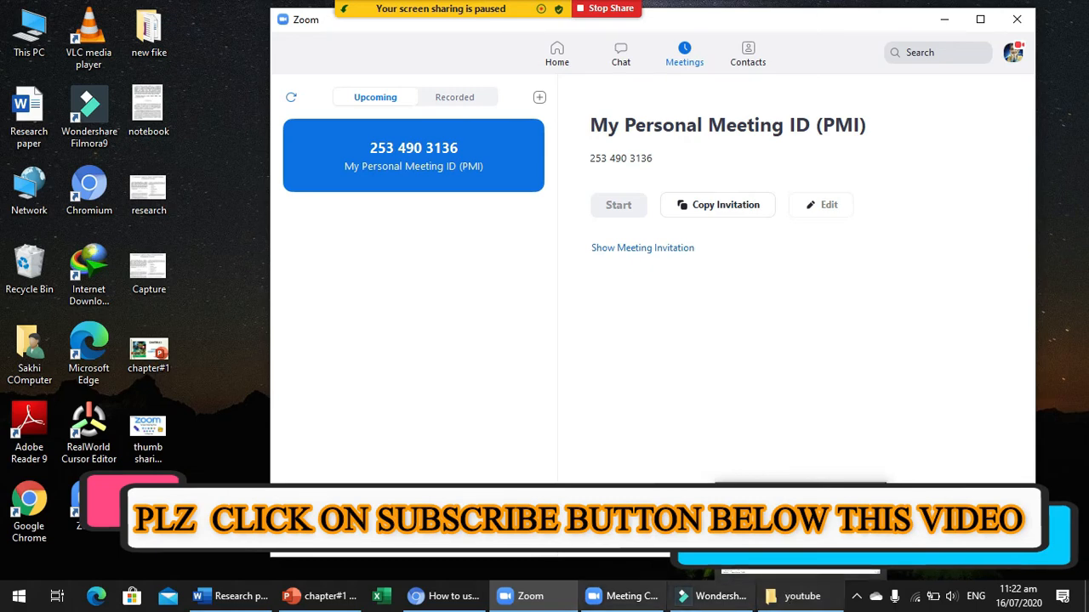
click(225, 593)
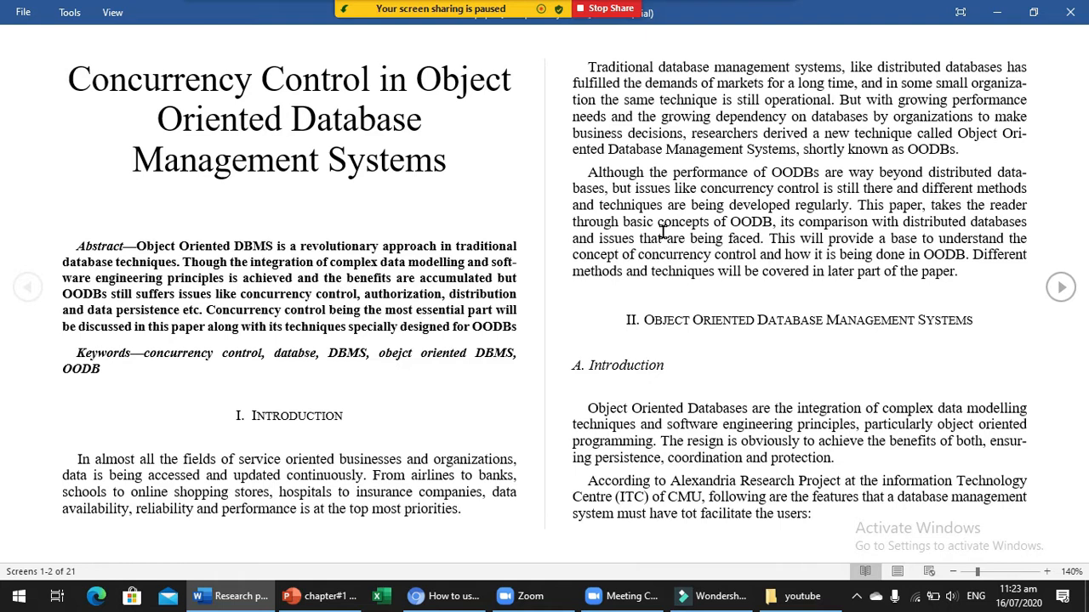
click(614, 10)
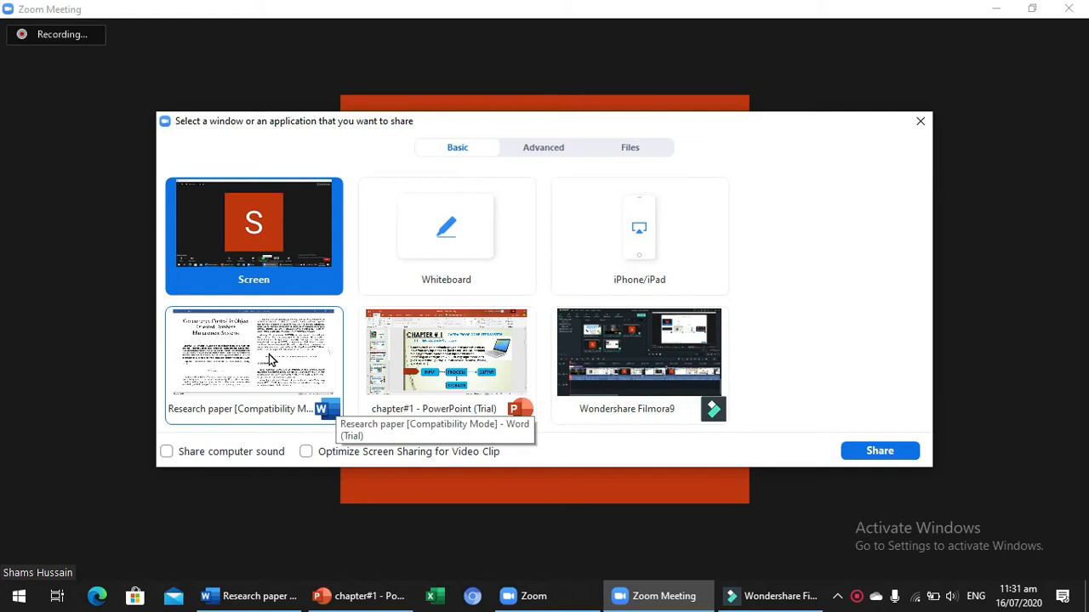
double_click(268, 360)
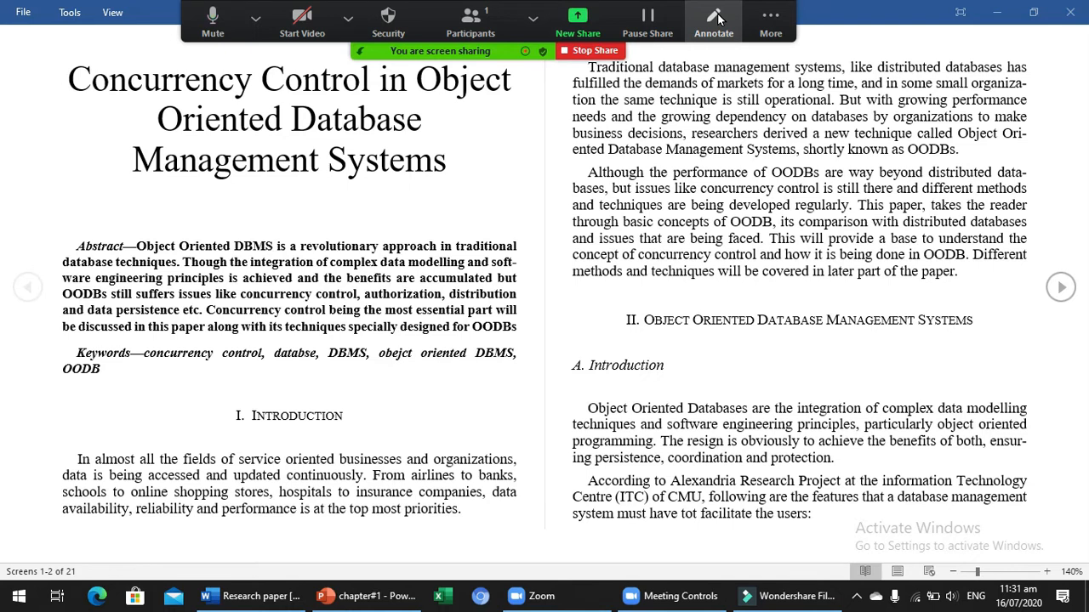
Turn on annotation for the shared paper and move the annotation toolbar up off the paper's title
click(714, 22)
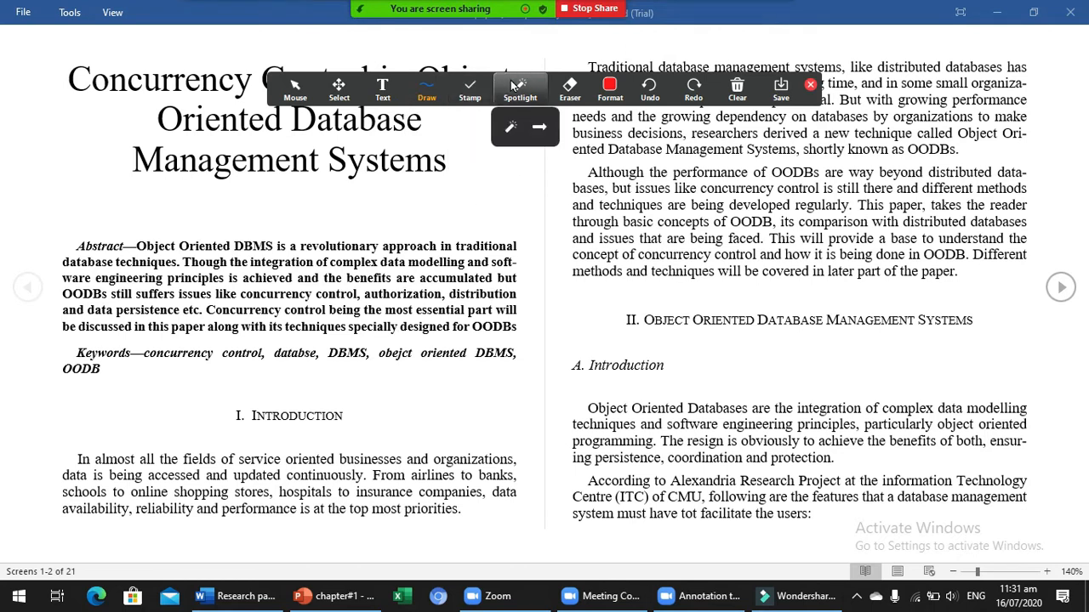
mouse_move(543, 82)
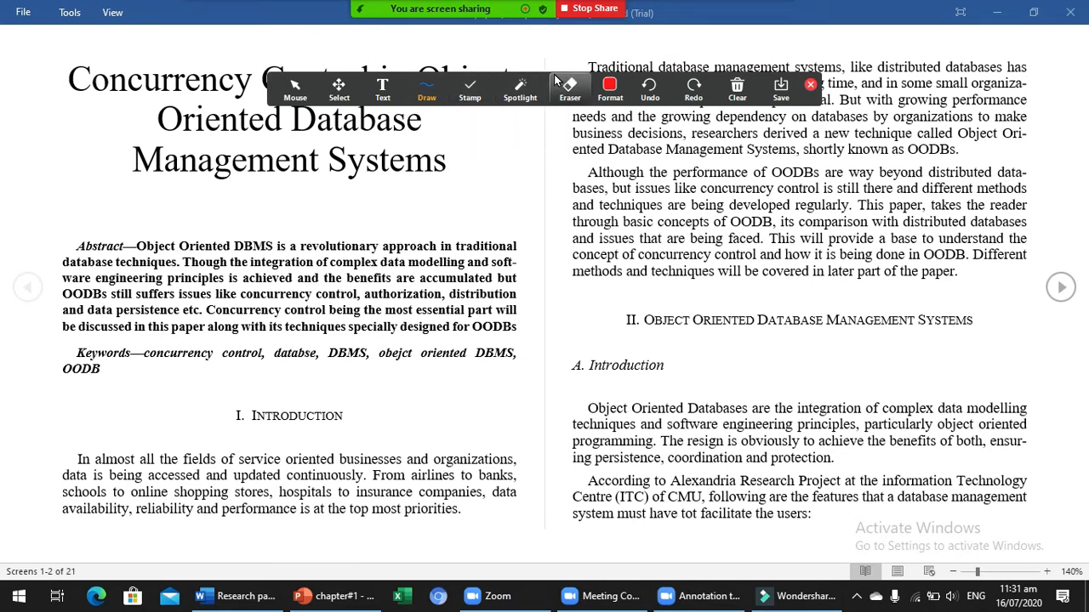
drag(554, 75, 544, 31)
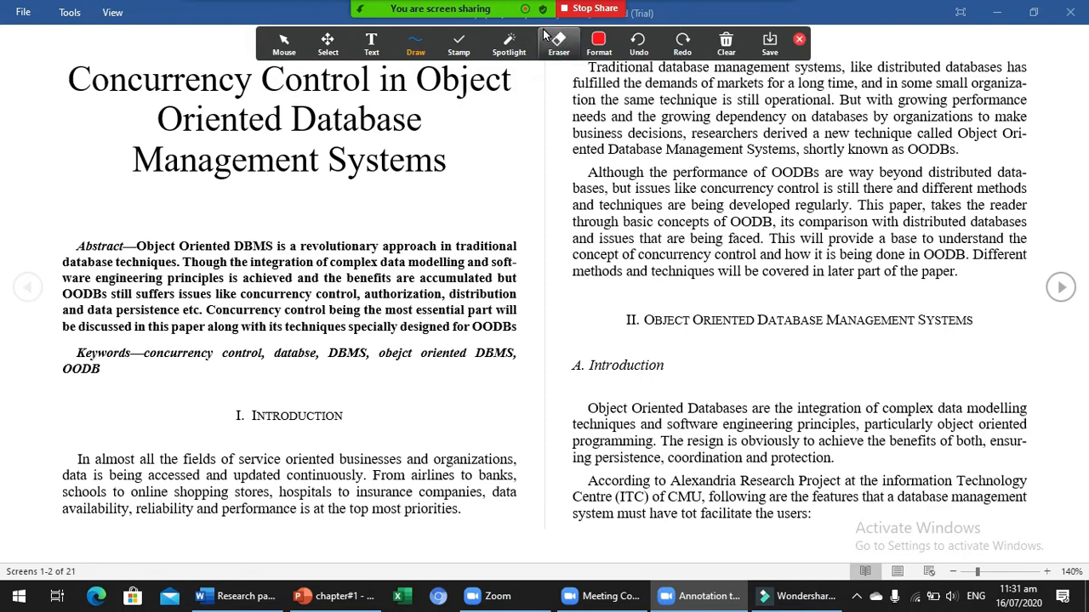
Add the text annotation "Amazing" directly beneath the paper's title
click(285, 44)
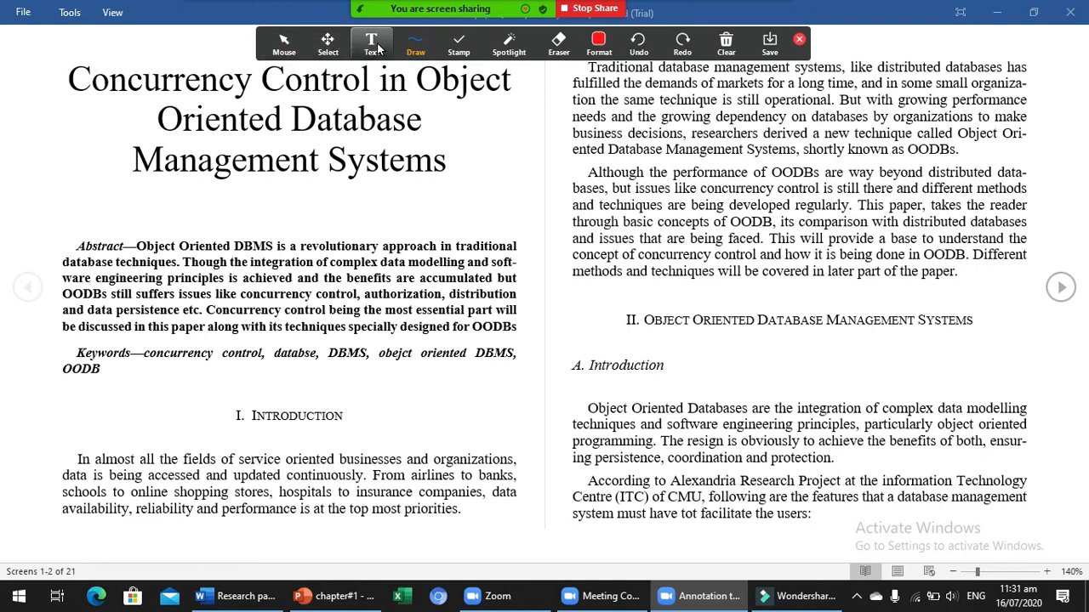
click(376, 48)
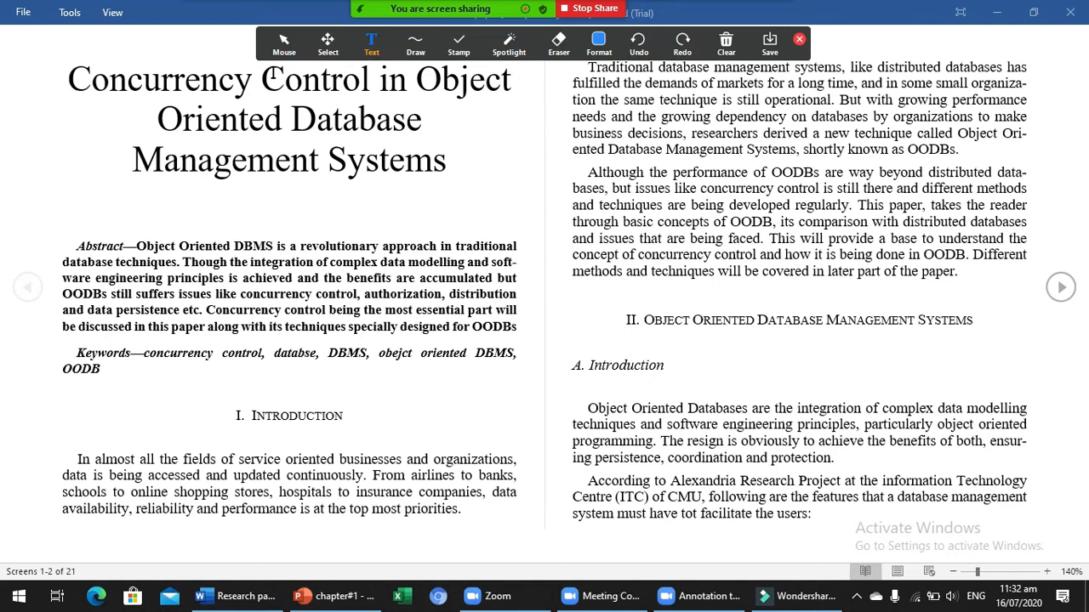
click(112, 190)
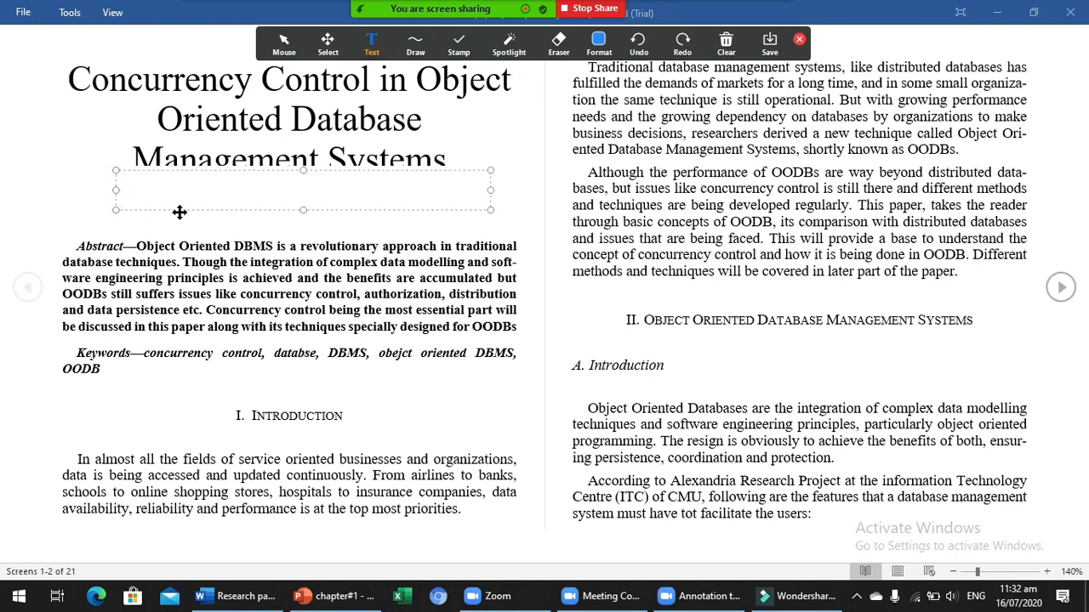
text(A)
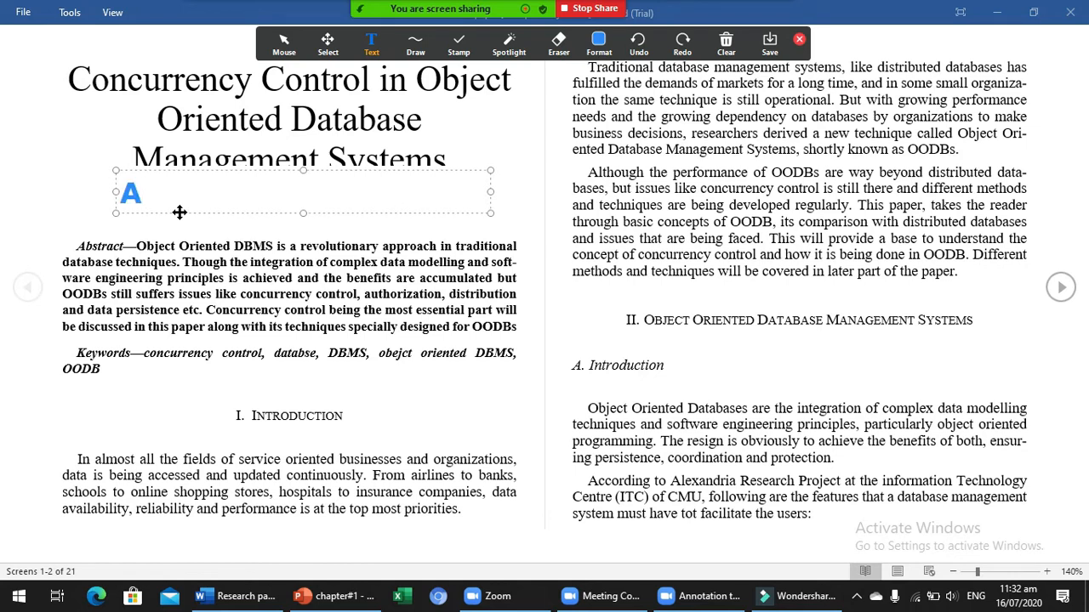
text(mazing)
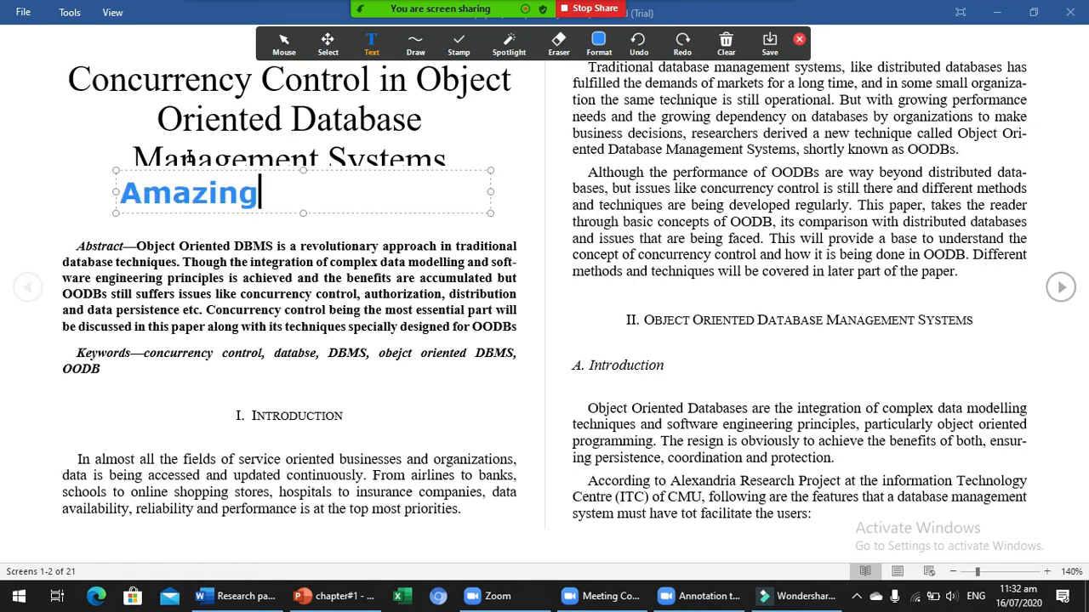
Highlight the two abstract lines from "OODBs still suffers issues" to "most essential part will" with a semi-transparent red rectangle
click(415, 46)
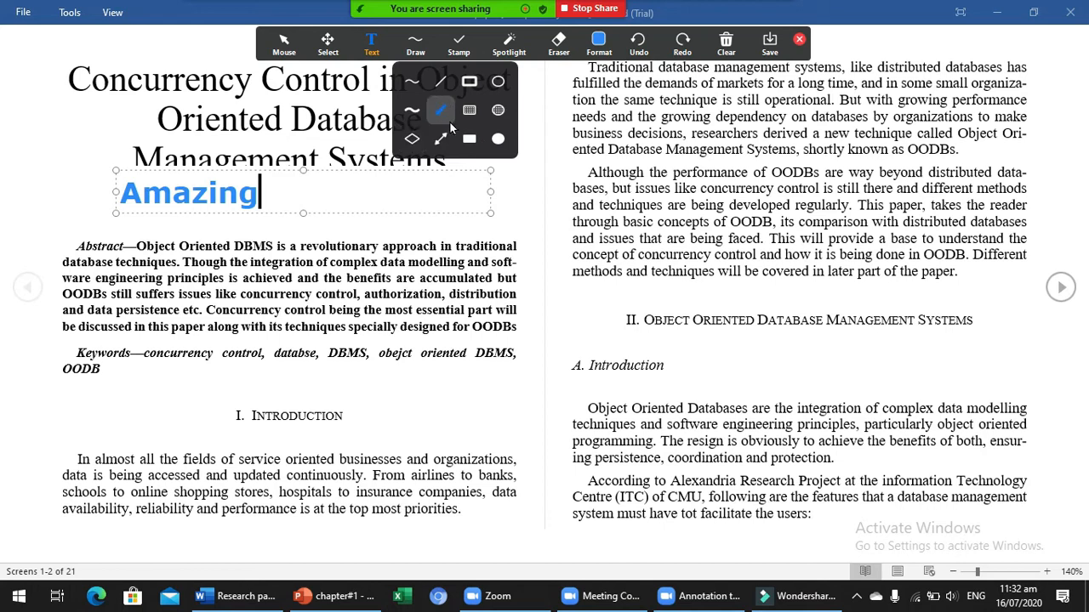
click(466, 116)
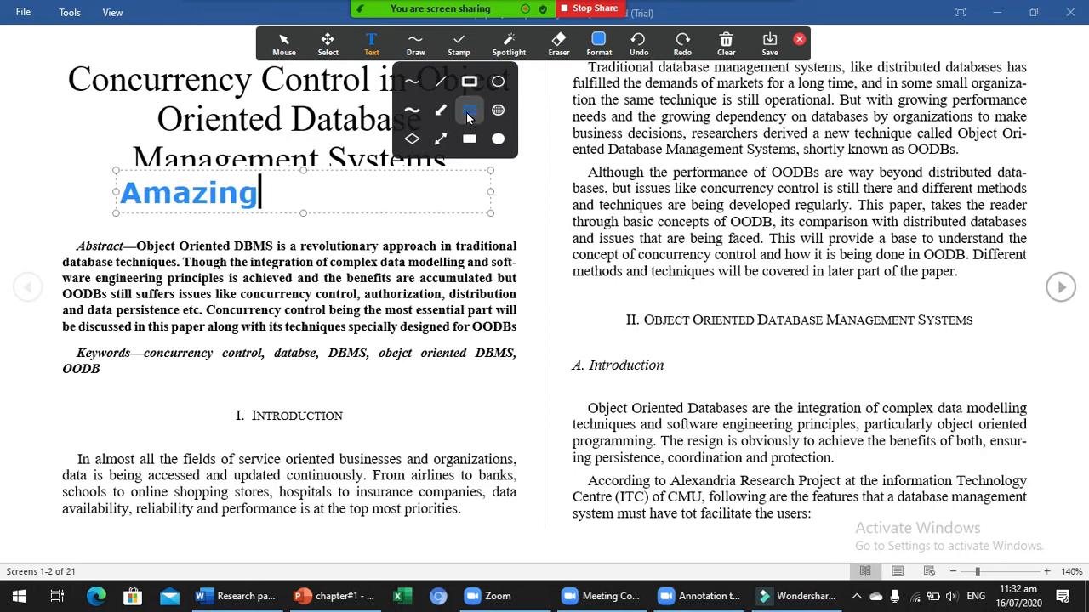
click(466, 115)
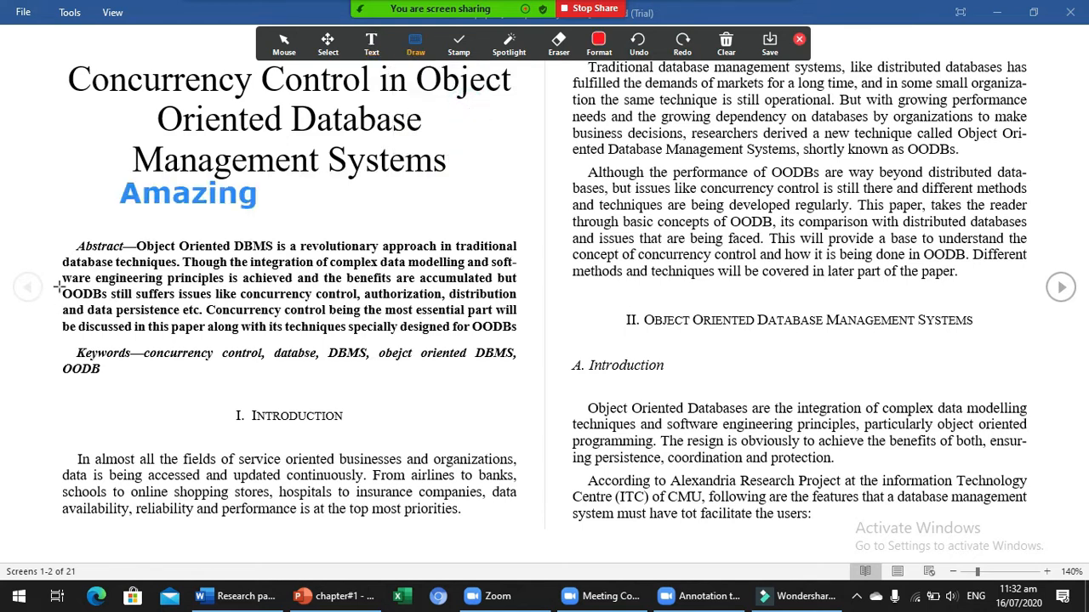
mouse_move(59, 286)
mouse_down()
mouse_move(464, 347)
mouse_move(541, 333)
mouse_move(530, 321)
mouse_up()
Draw a red outlined ellipse around the word "Keywords" below the abstract
click(417, 44)
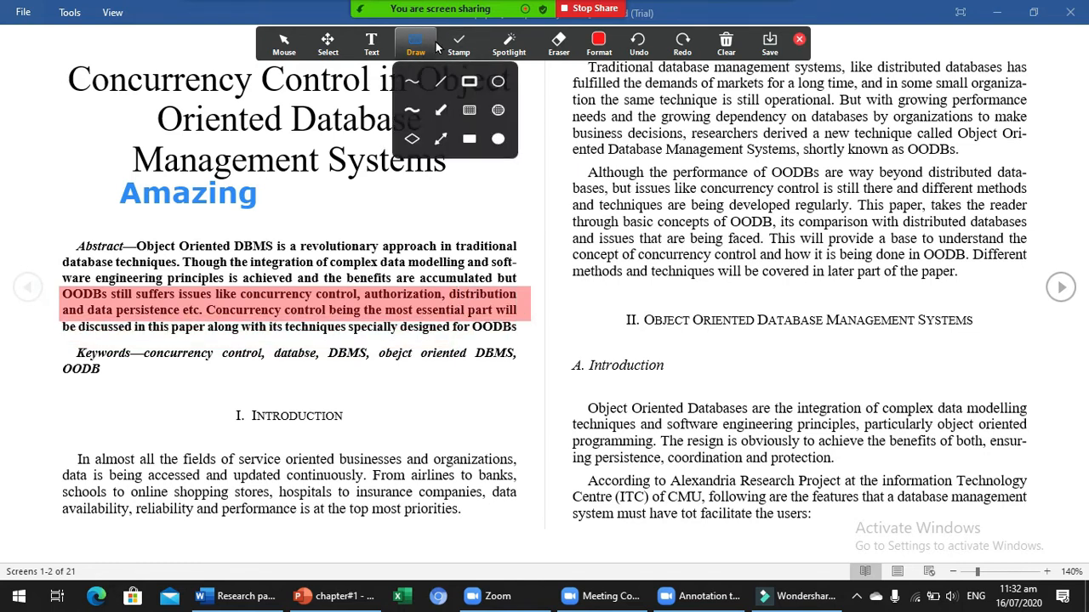
click(427, 49)
click(416, 53)
click(497, 81)
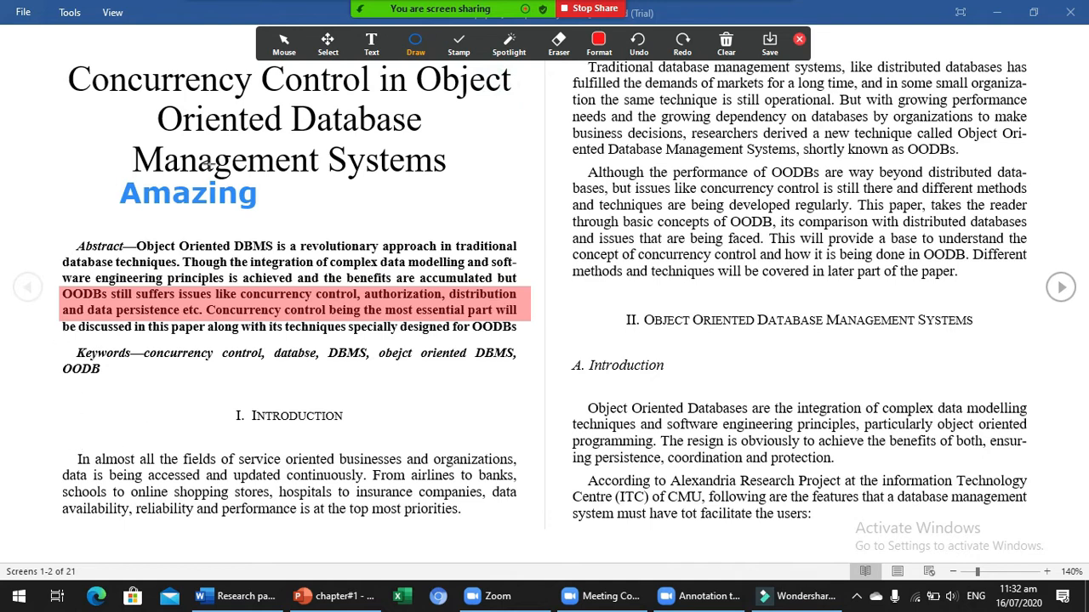
click(425, 44)
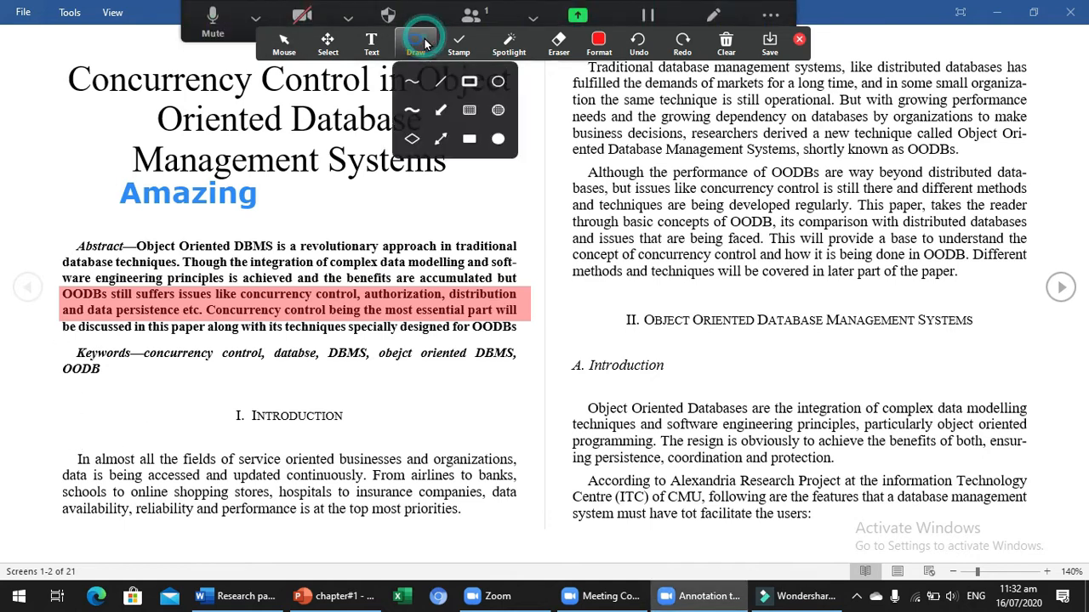
mouse_move(59, 336)
mouse_down()
mouse_move(121, 369)
mouse_move(142, 367)
mouse_up()
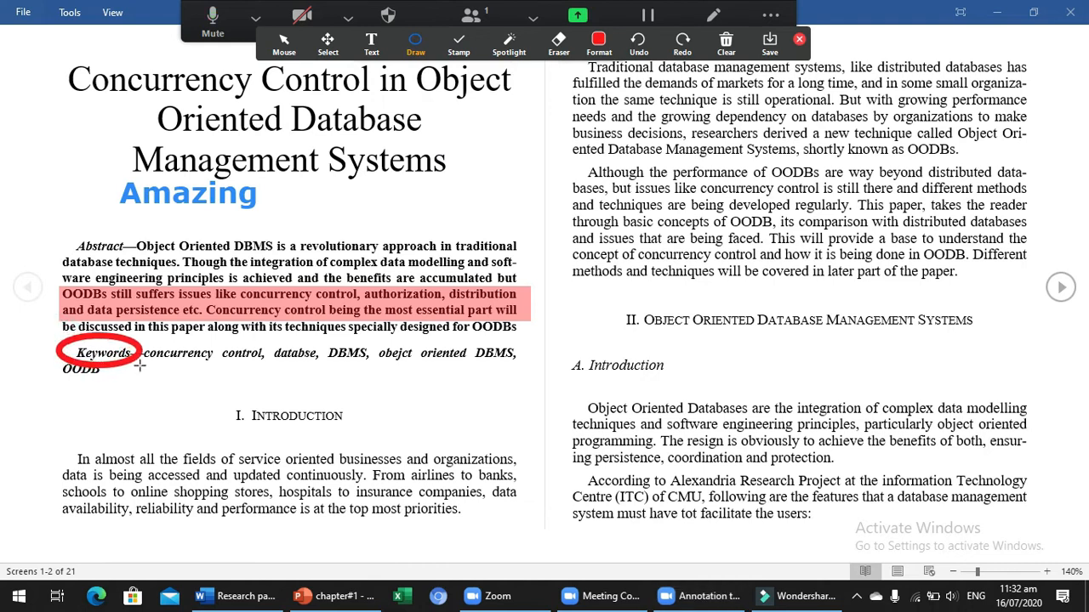
Draw a red outlined rectangle around the heading "II. Object Oriented Database Management Systems"
click(415, 53)
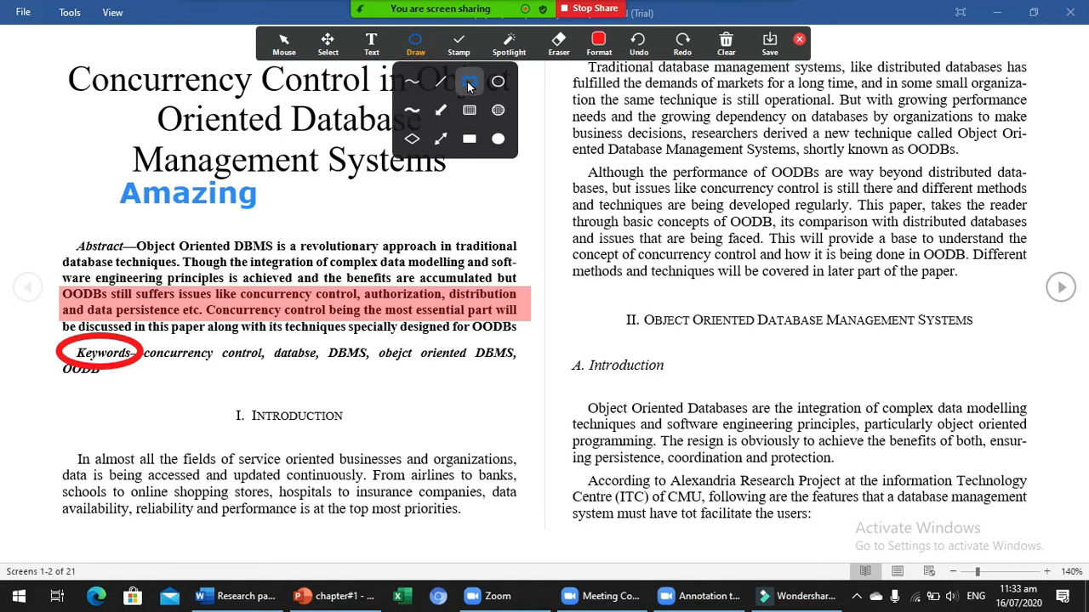
click(469, 84)
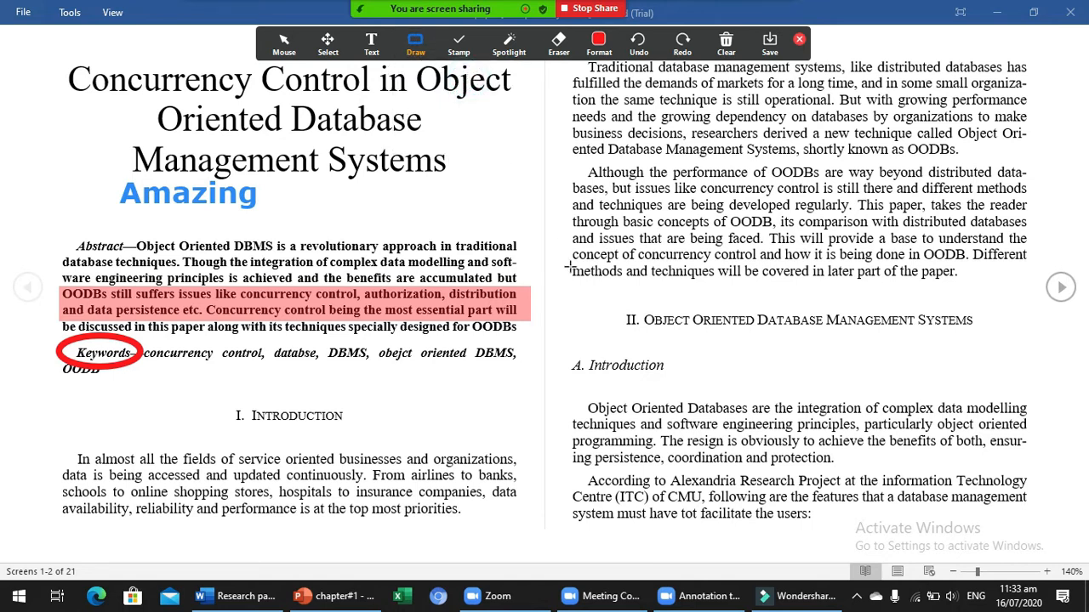
mouse_move(611, 297)
mouse_down()
mouse_move(706, 341)
mouse_move(939, 358)
mouse_move(984, 343)
mouse_up()
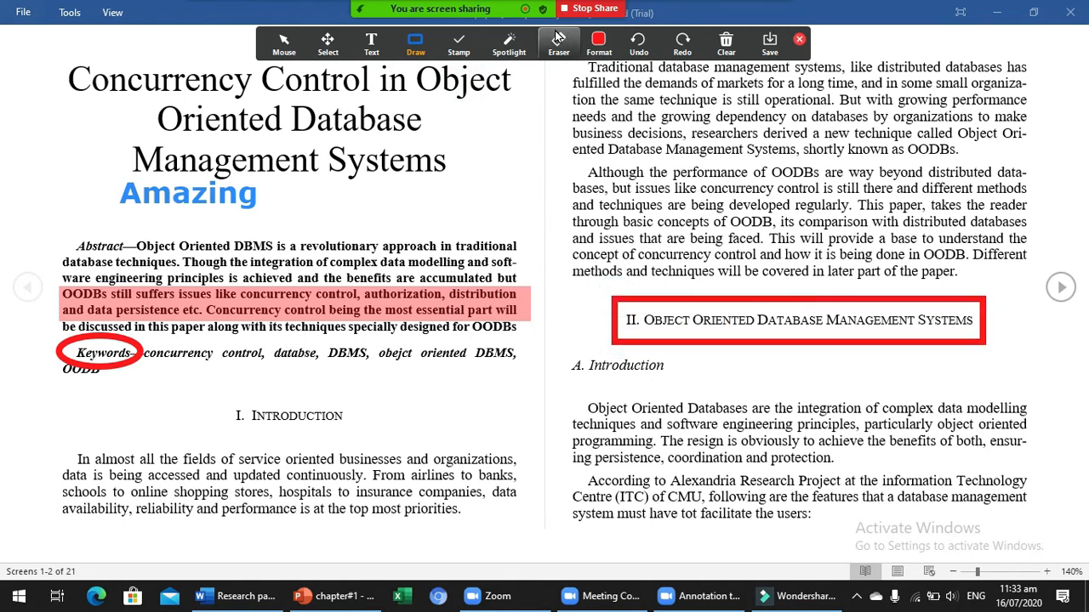
Set the annotation colour to pink and the line width to the second-thinnest option
click(598, 47)
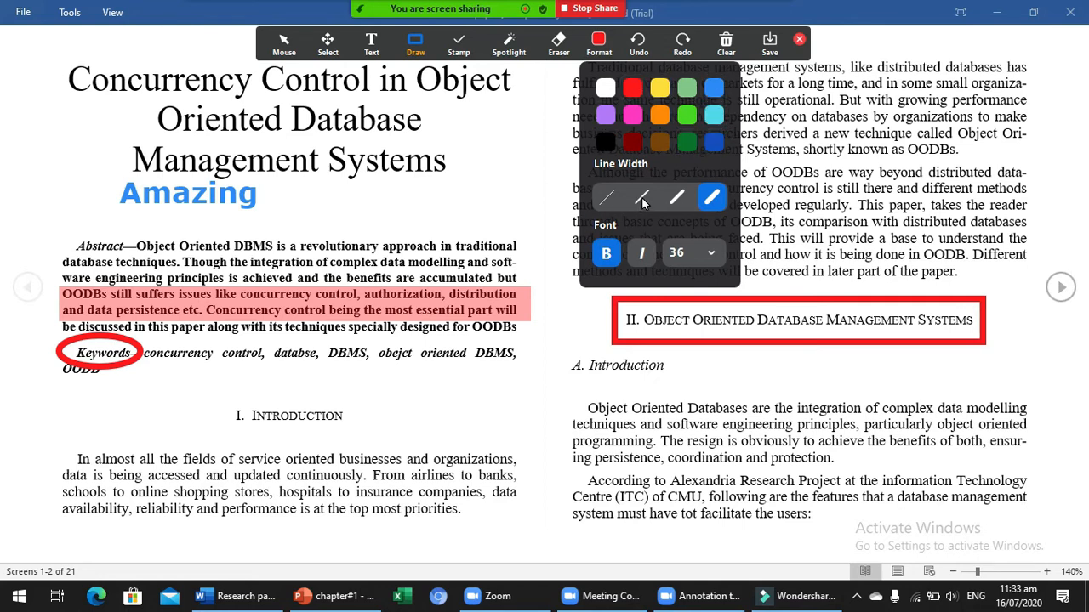
click(632, 114)
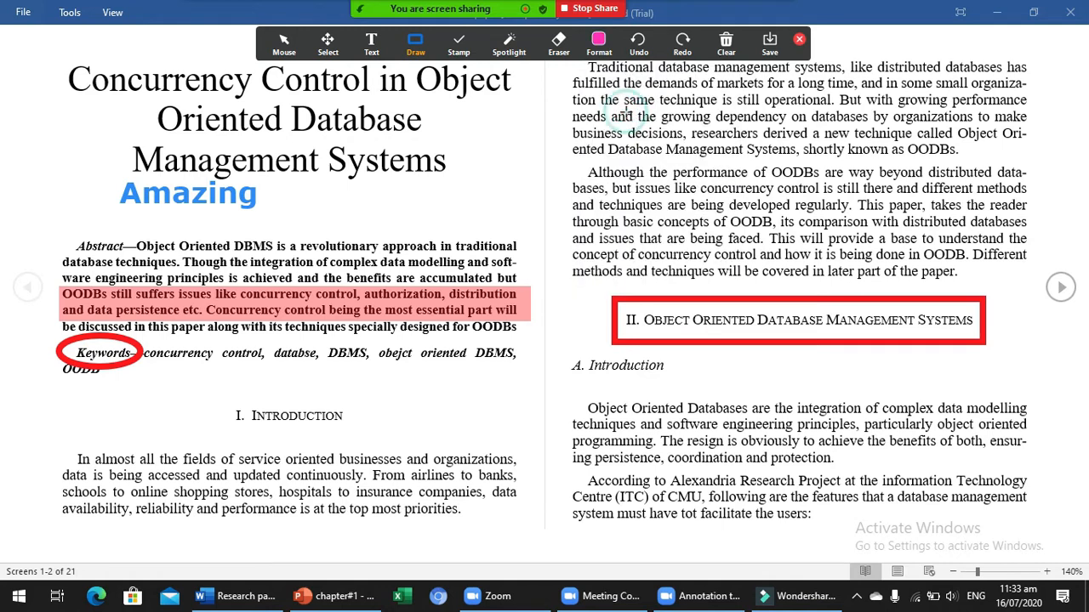
click(599, 43)
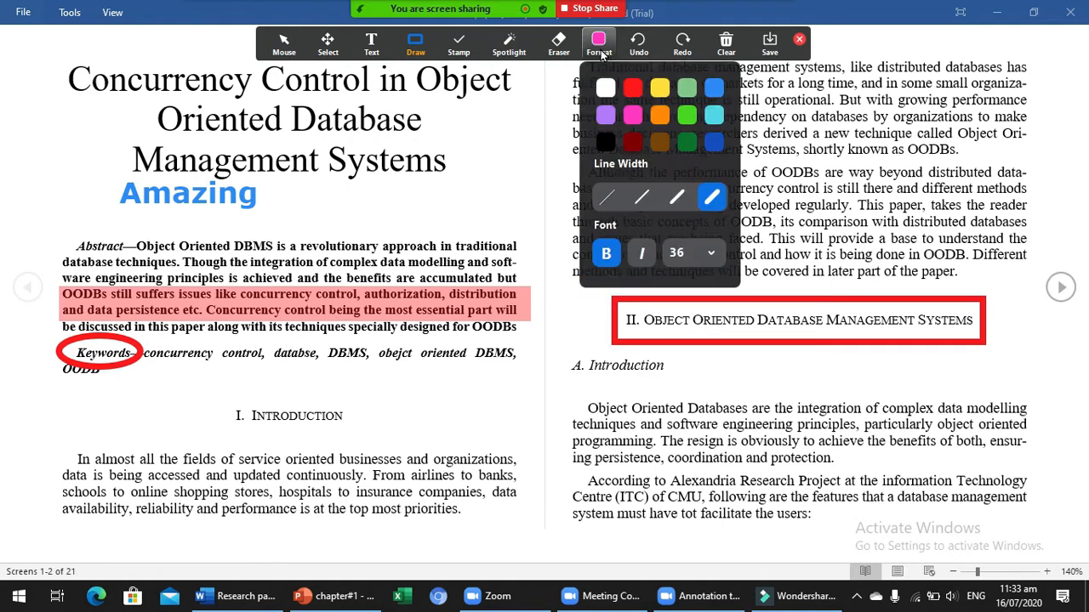
click(639, 197)
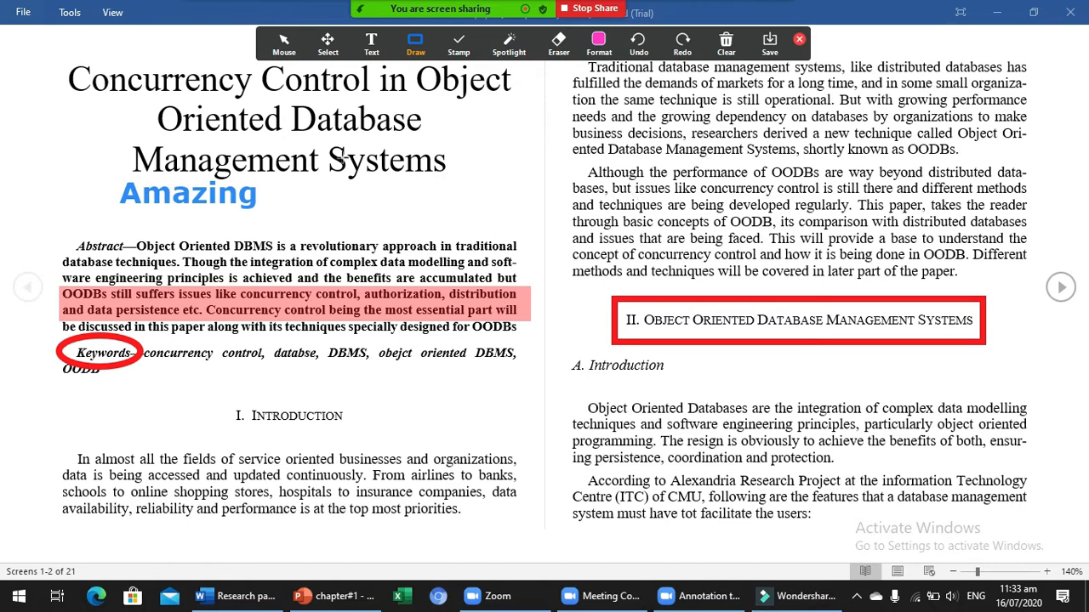
Highlight the lines from "business decisions, researchers derived" to "shortly known as OODBs" with a semi-transparent pink rectangle
click(415, 41)
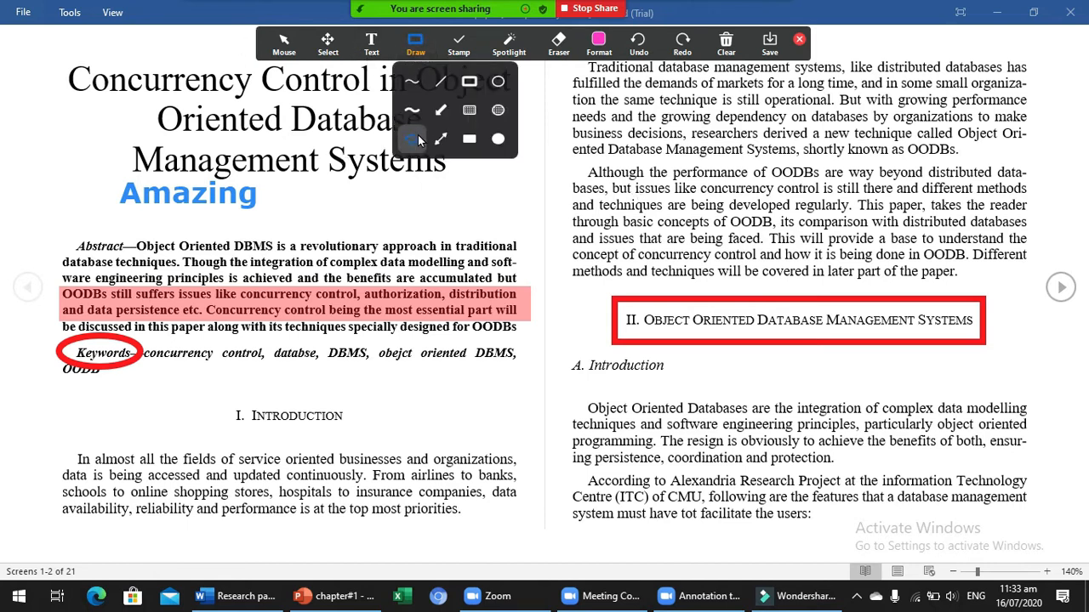
click(470, 109)
drag(568, 124, 1032, 163)
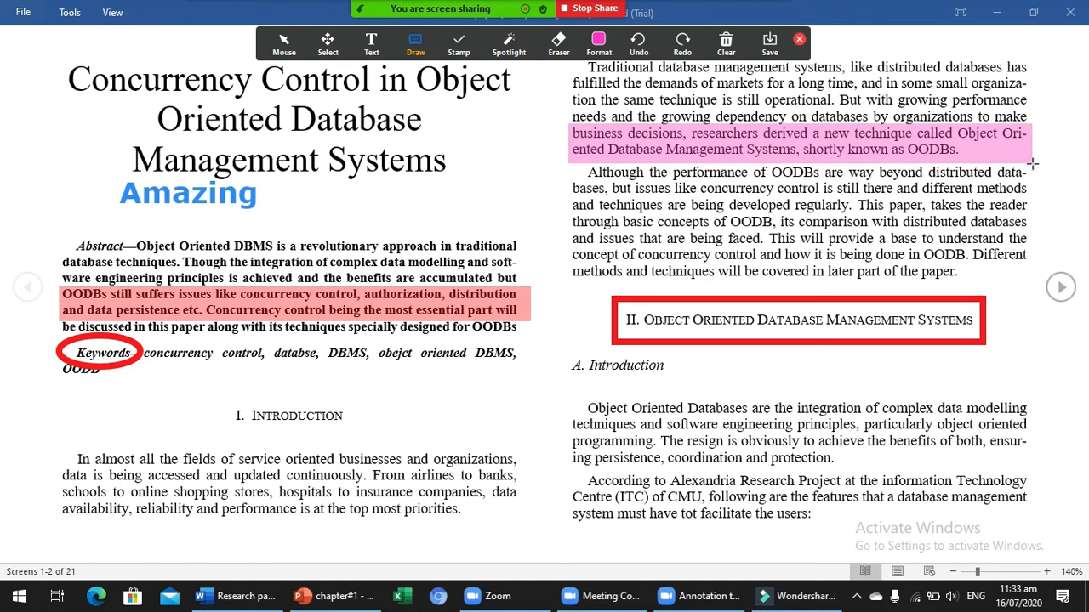
Draw a pink single-headed arrow from the page margin pointing to the "I. Introduction" heading
click(416, 54)
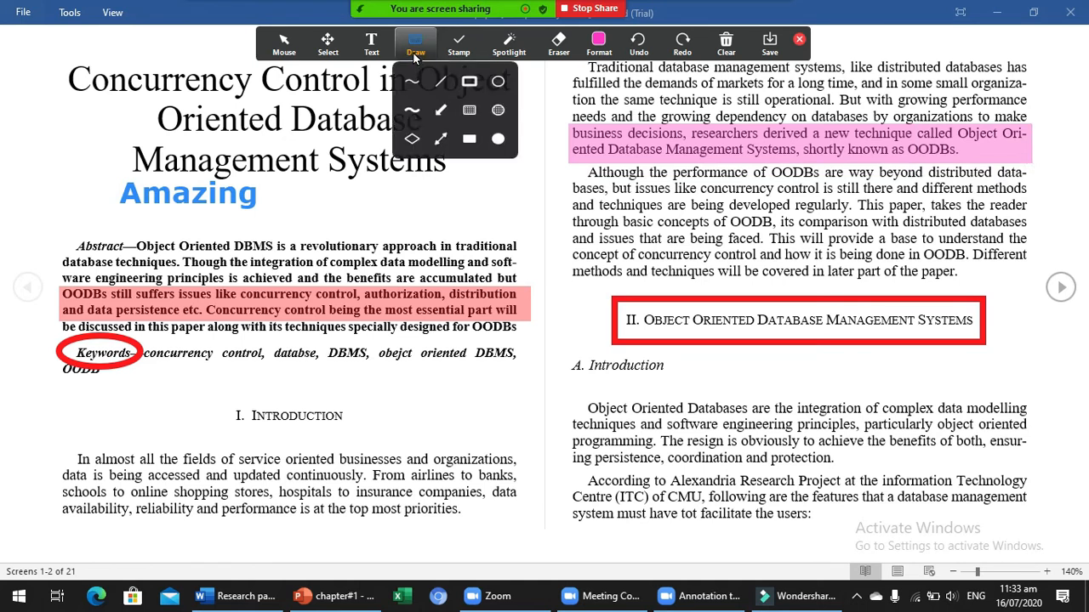
click(441, 112)
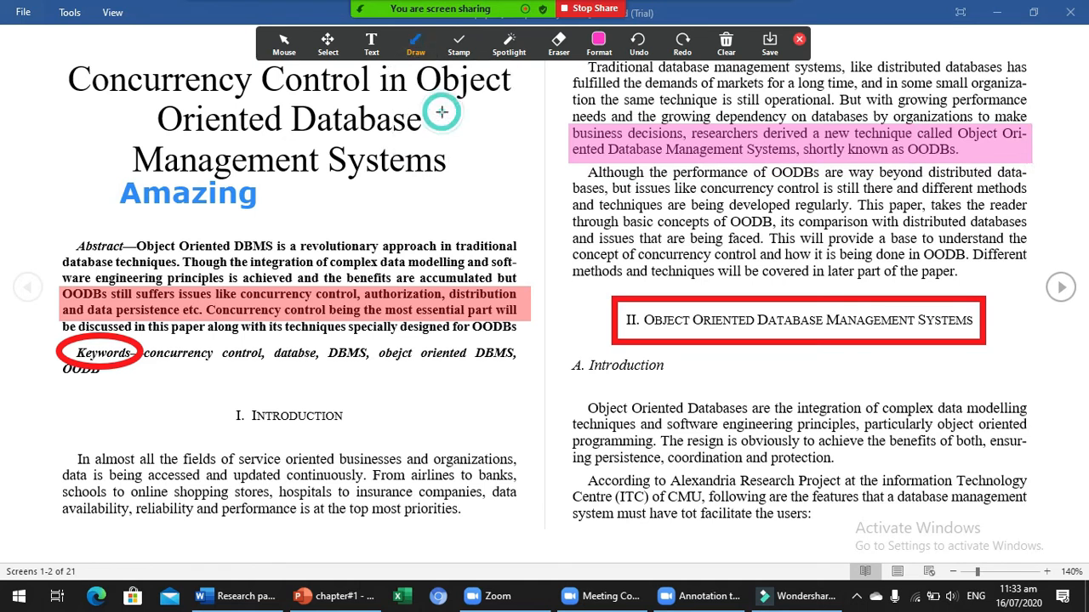
click(48, 457)
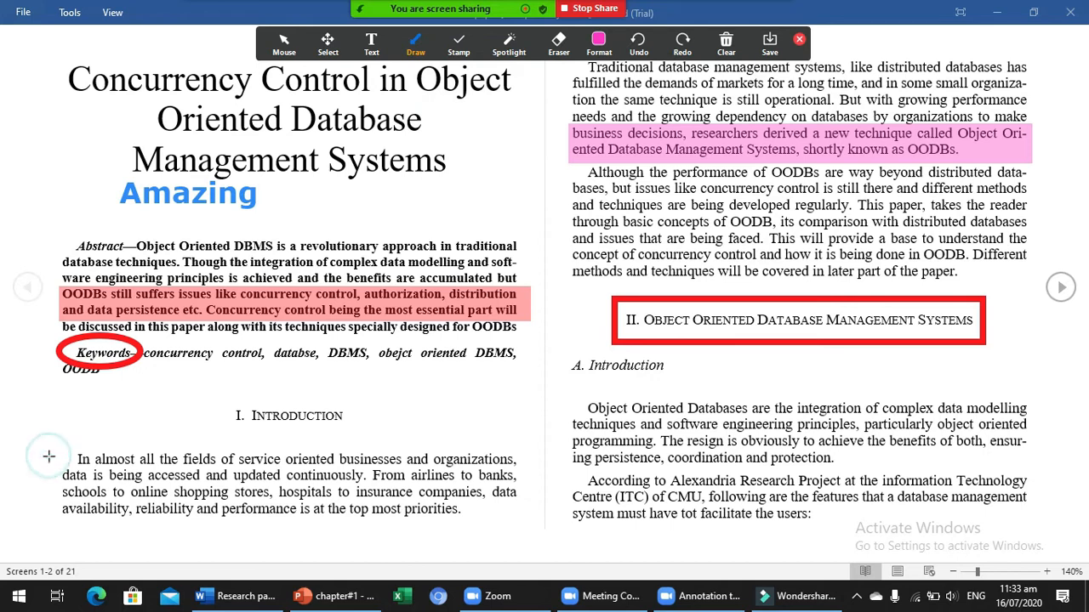
drag(46, 454, 216, 416)
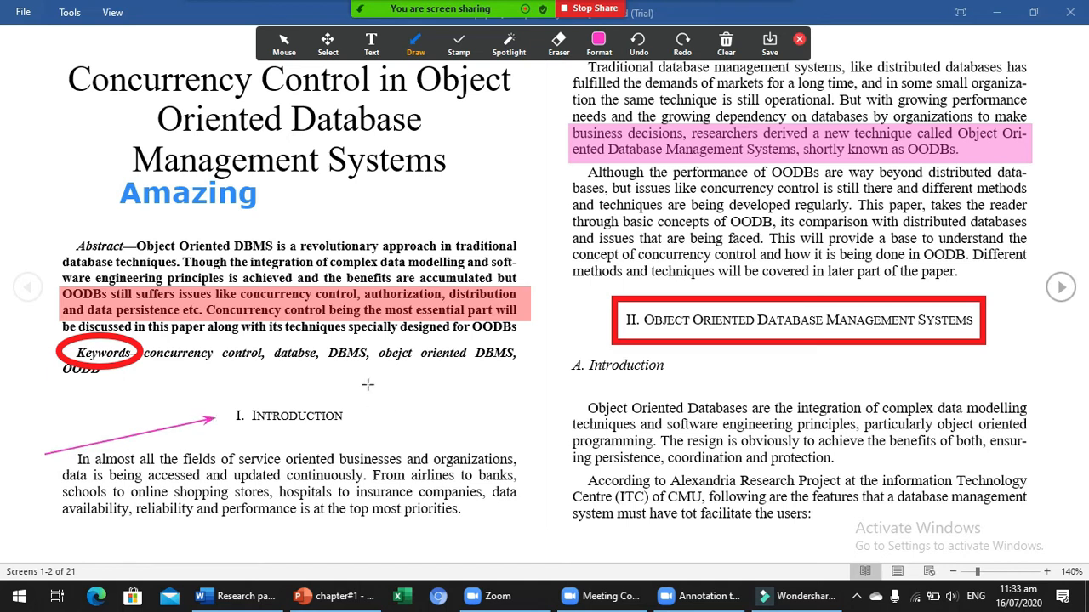
Draw a short pink double-headed arrow between the boxed heading "II. Object Oriented Database Management Systems" and the paragraph below it
click(427, 43)
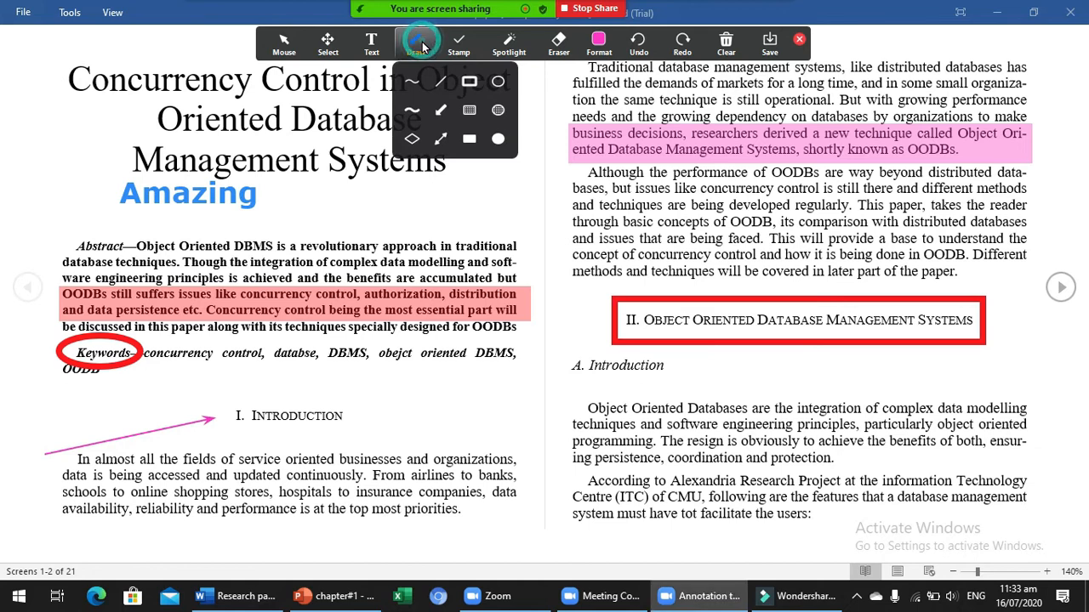
click(441, 140)
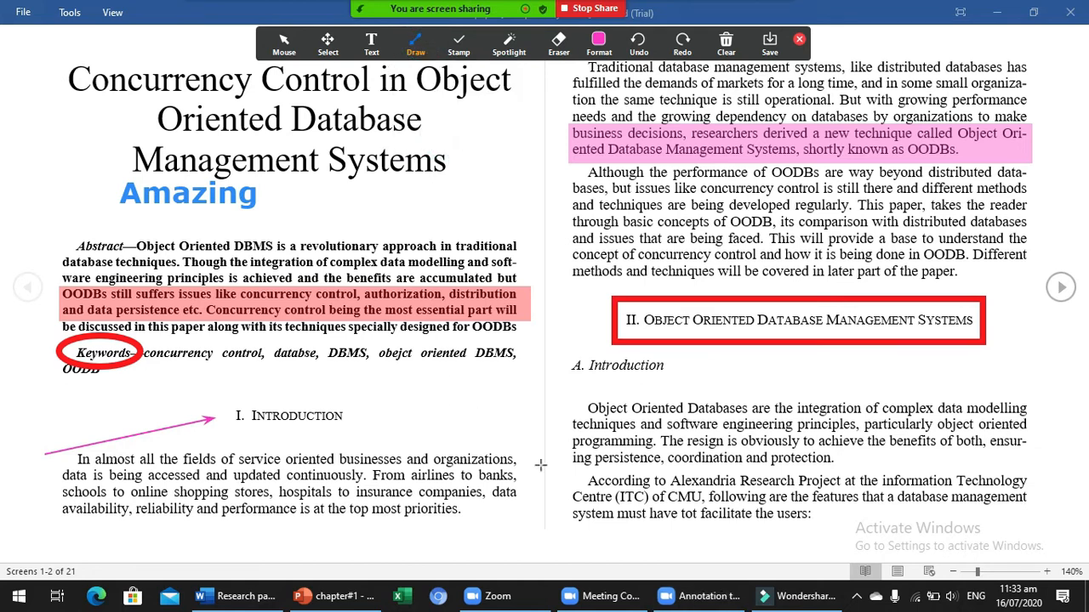
mouse_move(773, 354)
mouse_down()
mouse_move(812, 430)
mouse_move(831, 405)
mouse_move(809, 394)
mouse_up()
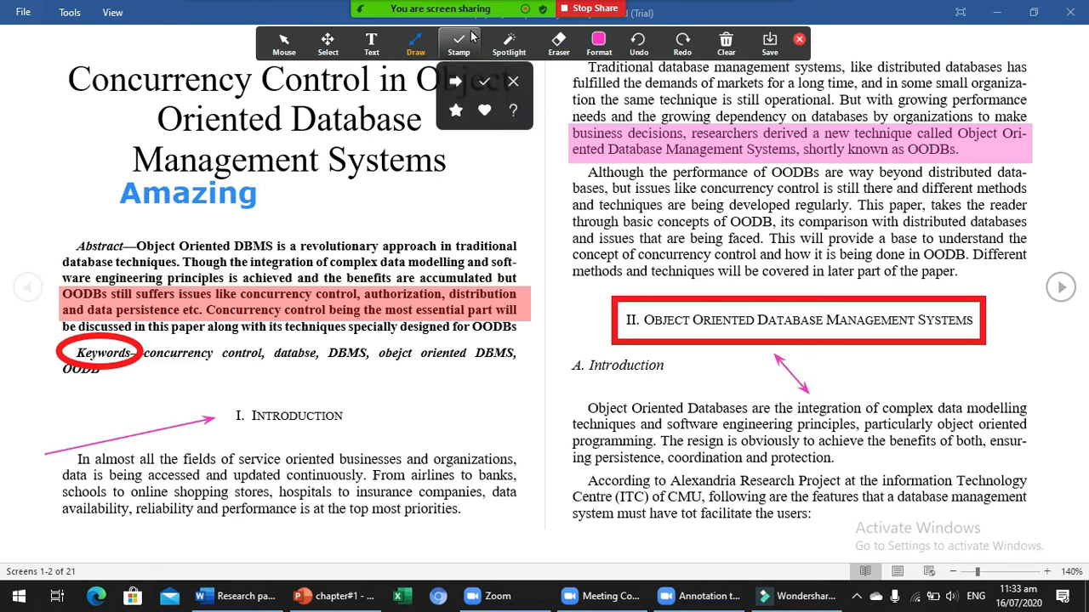
Stamp arrows beside the paragraph starting "In almost all the fields" and beside the "I. Introduction" heading
mouse_move(493, 59)
click(455, 81)
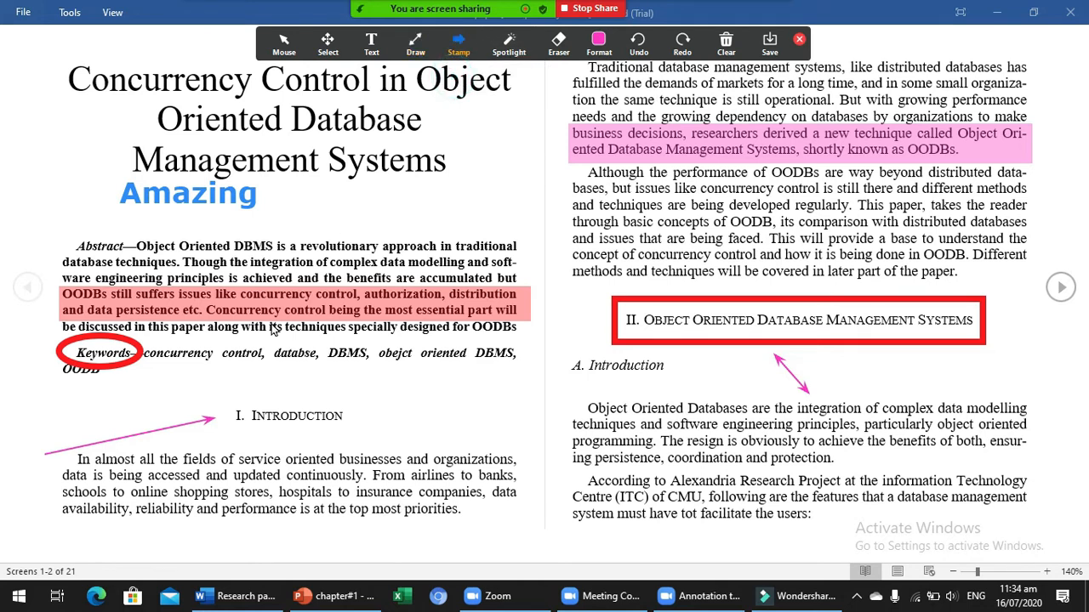
click(60, 464)
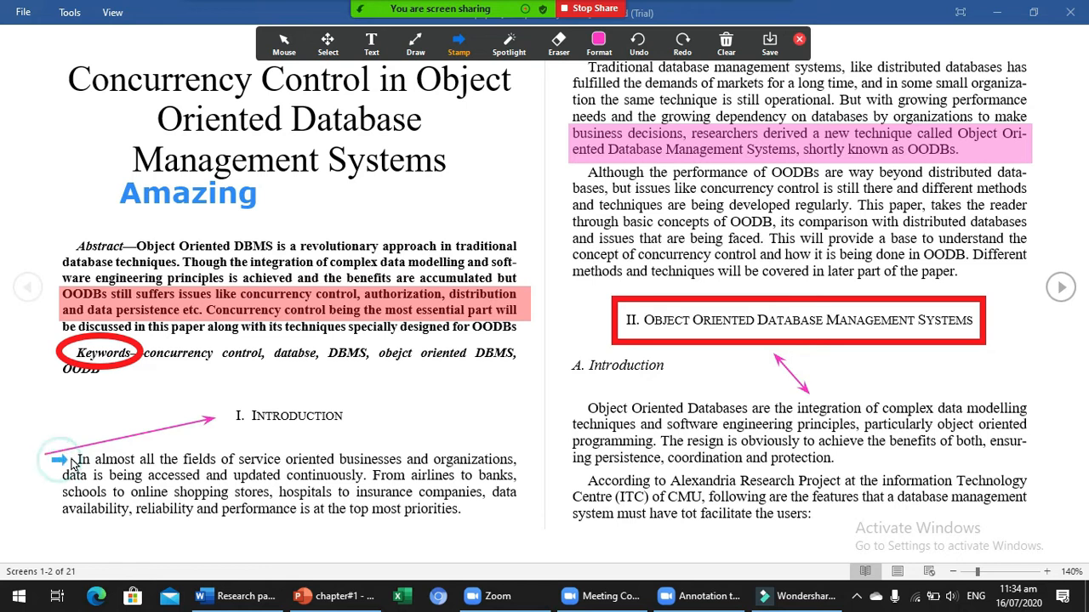
click(217, 414)
Stamp a star in front of the "A. Introduction" subheading
click(458, 51)
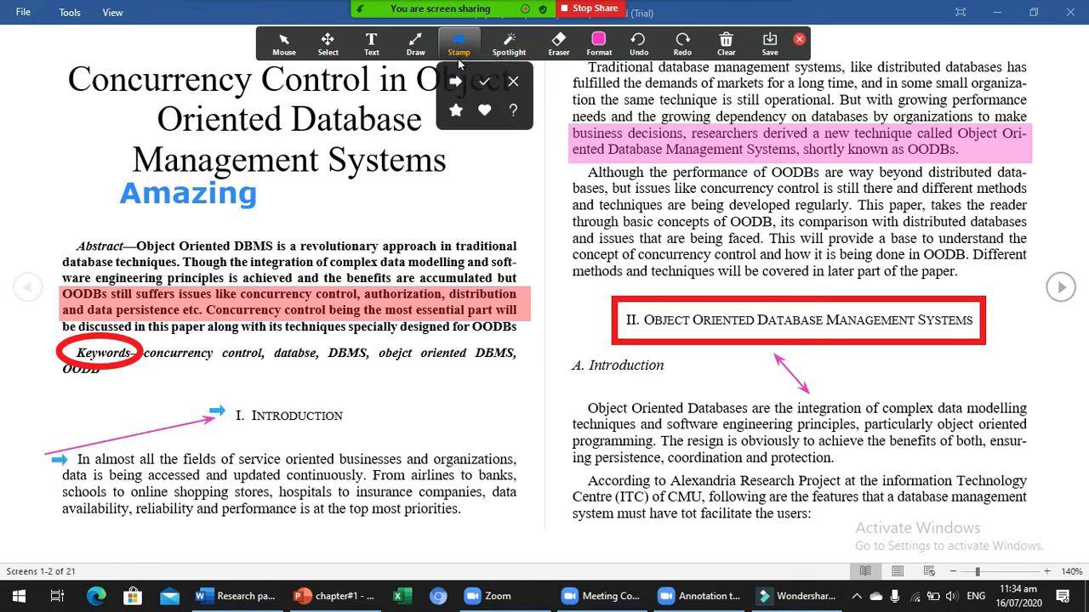
click(455, 113)
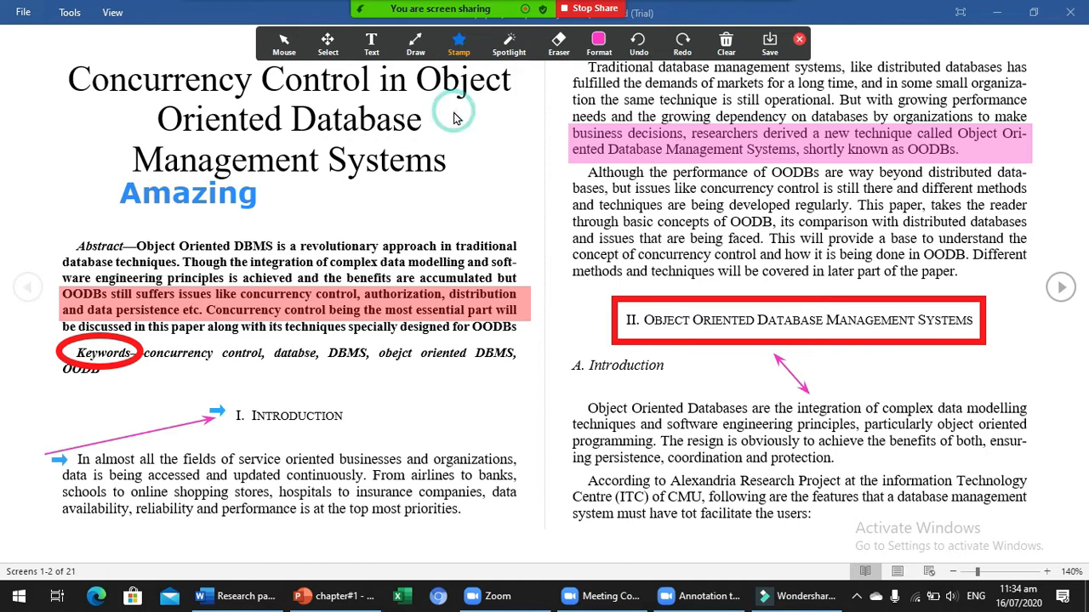
click(564, 367)
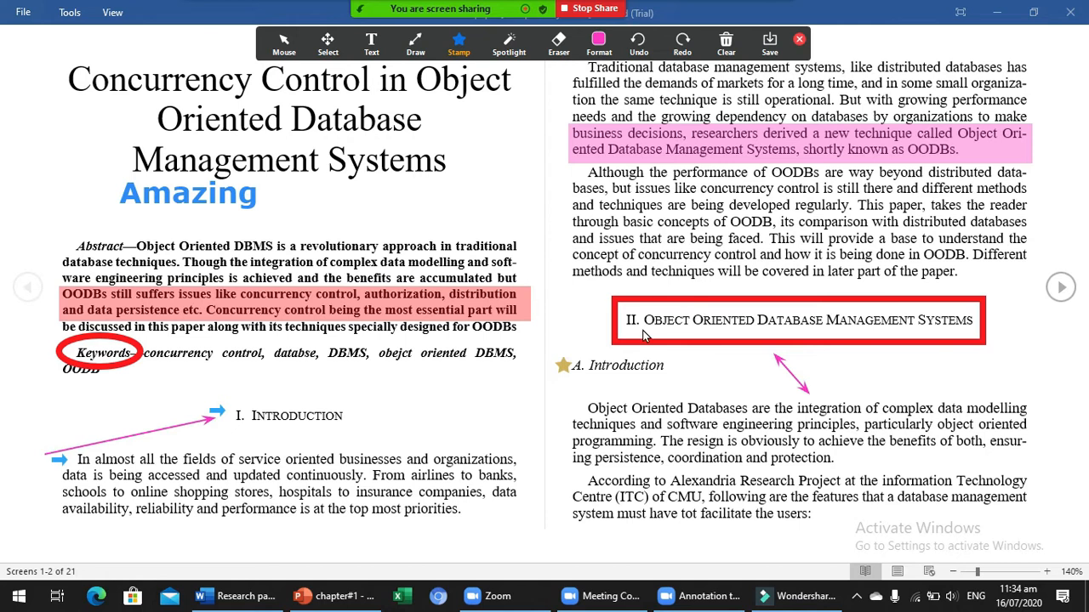
Switch to the Spotlight pointer to point at parts of the shared document
click(514, 58)
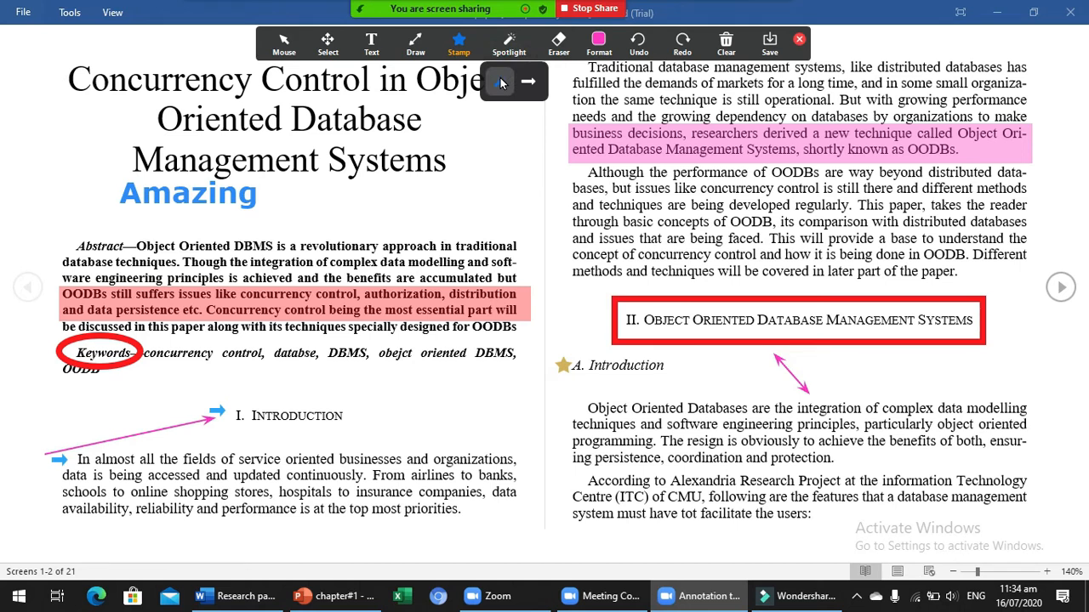
click(500, 82)
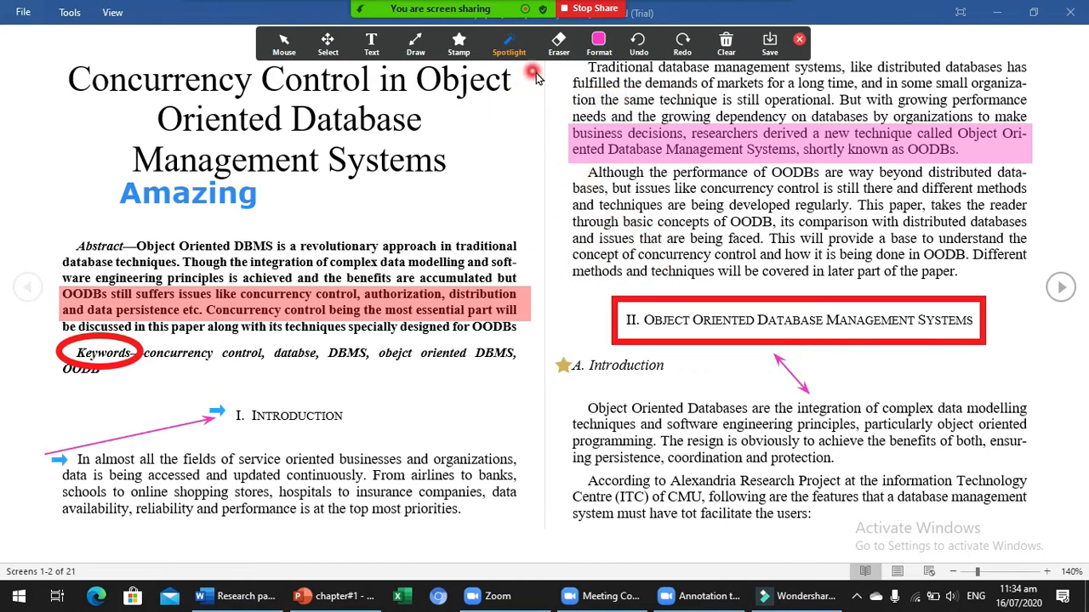
Erase the red ellipse around "Keywords", undo and redo the erasure, and view the options for clearing drawings
click(558, 44)
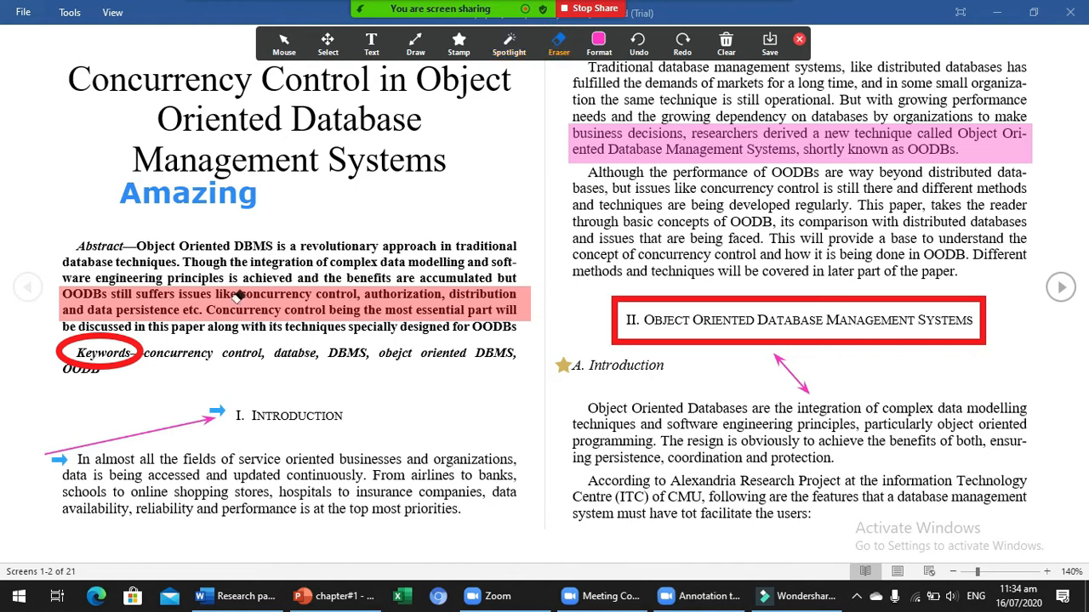
click(120, 330)
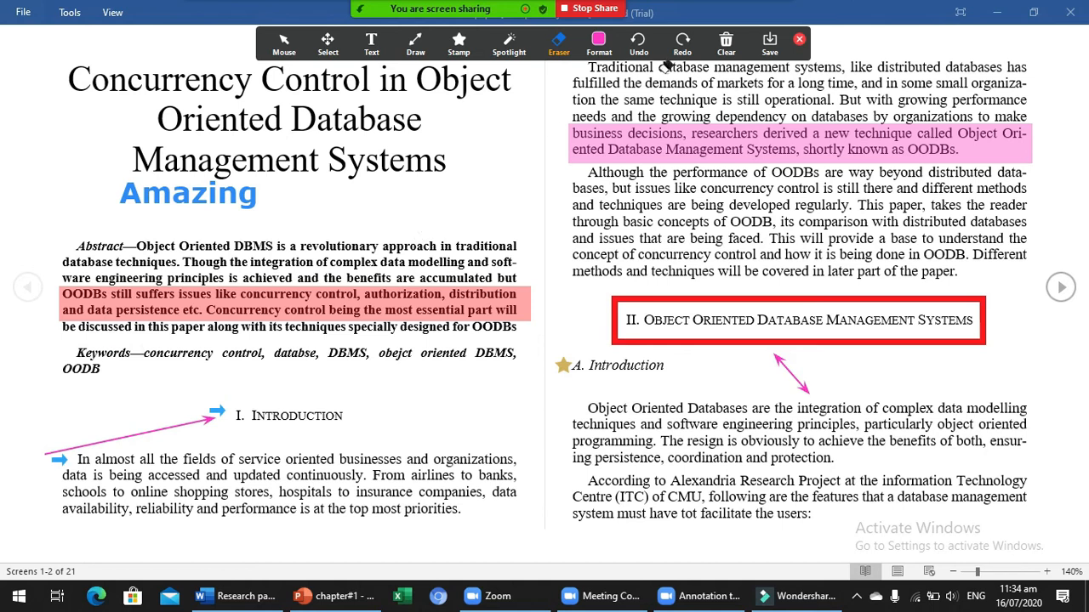
click(634, 57)
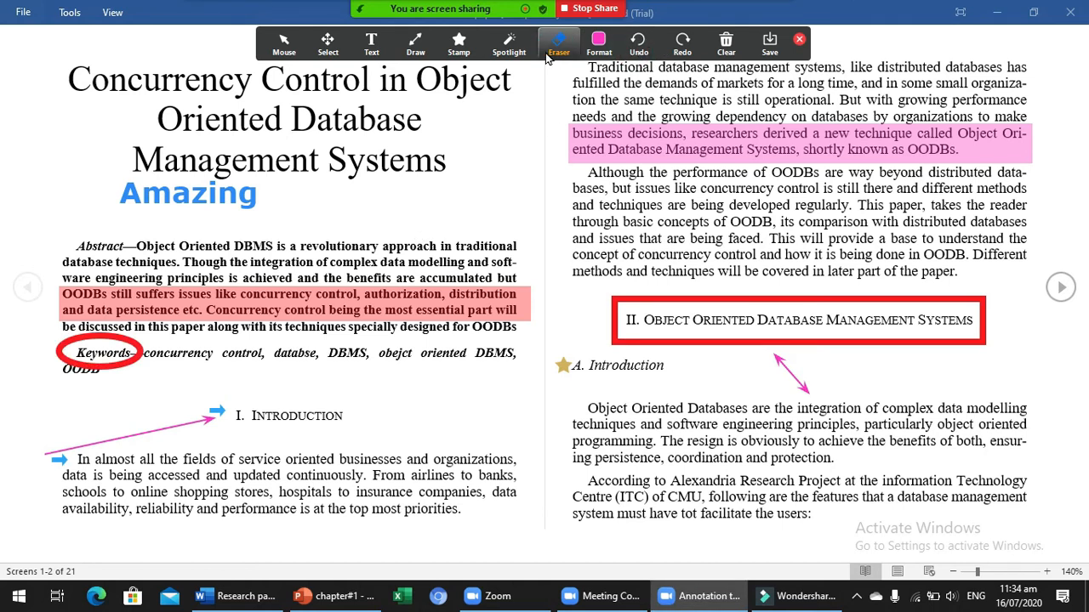
click(684, 45)
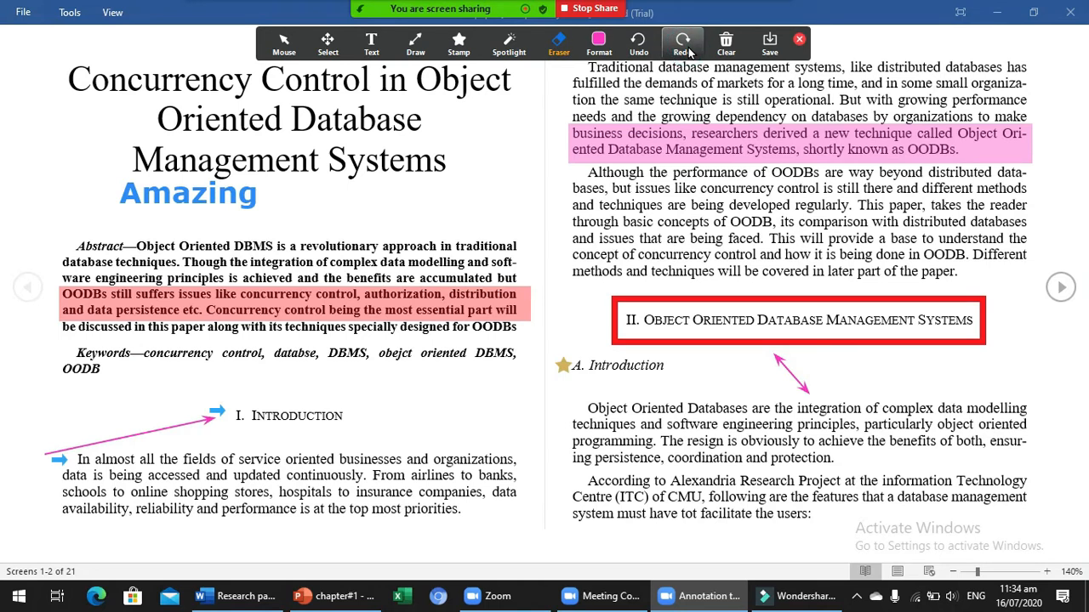
click(725, 47)
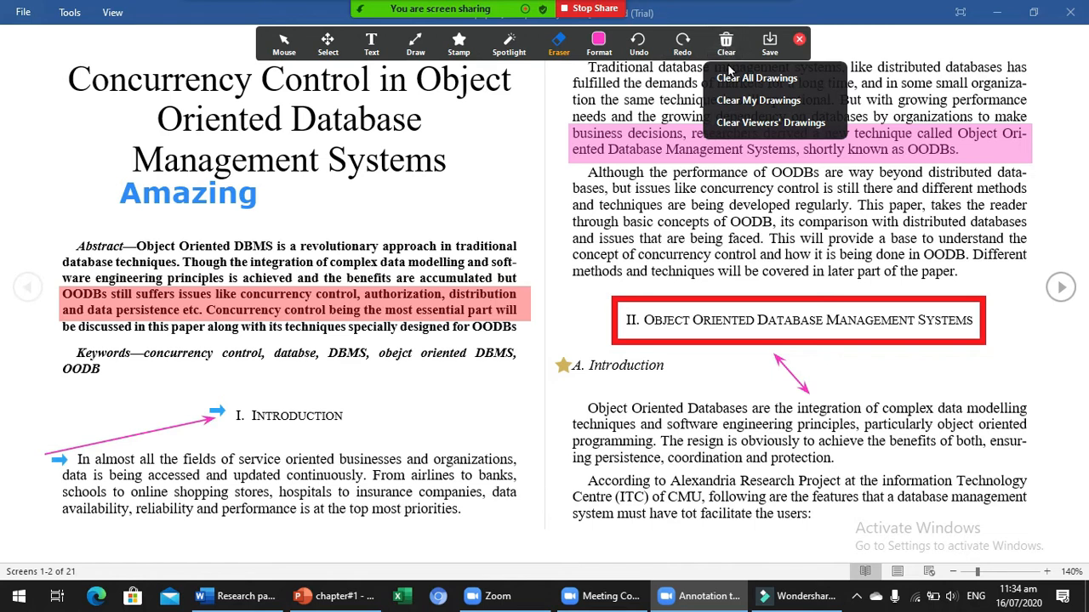
click(728, 51)
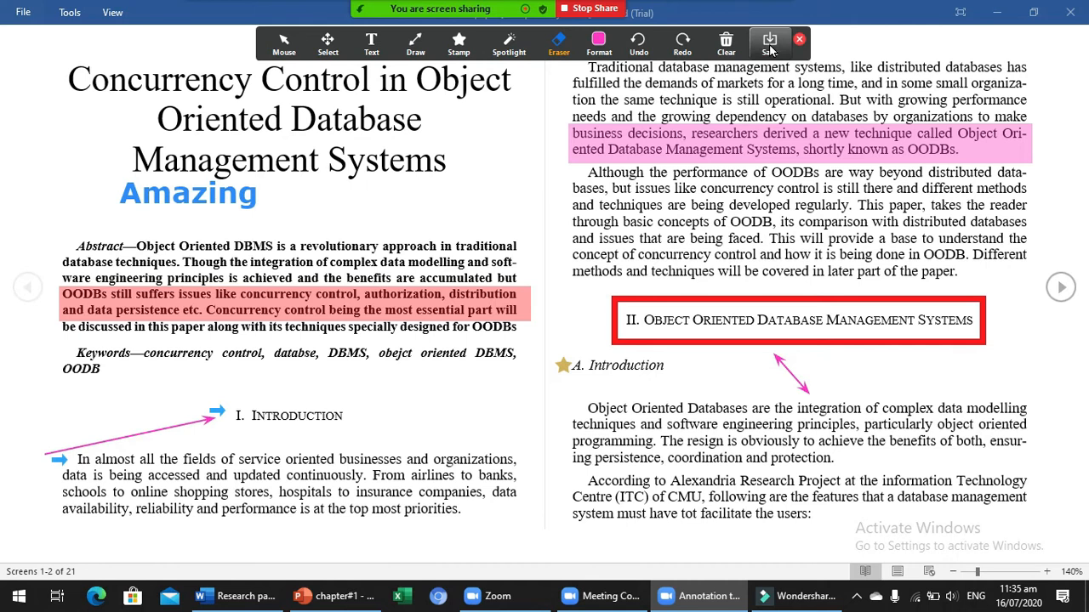
Move the "Amazing" text annotation to the end of the second page, beside the words "system must have tot facilitate the users"
click(328, 44)
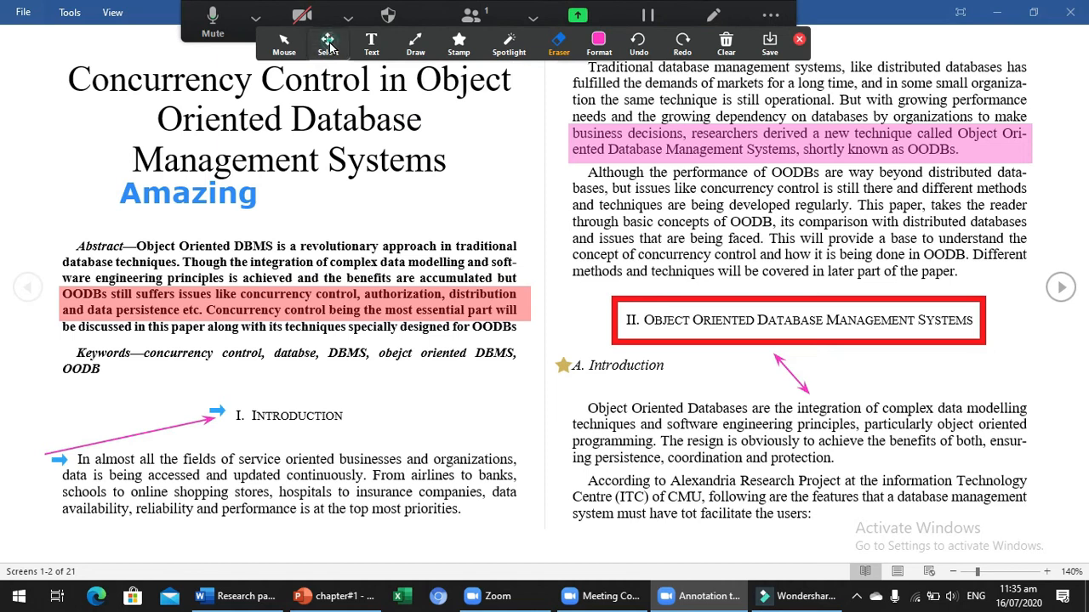
click(126, 191)
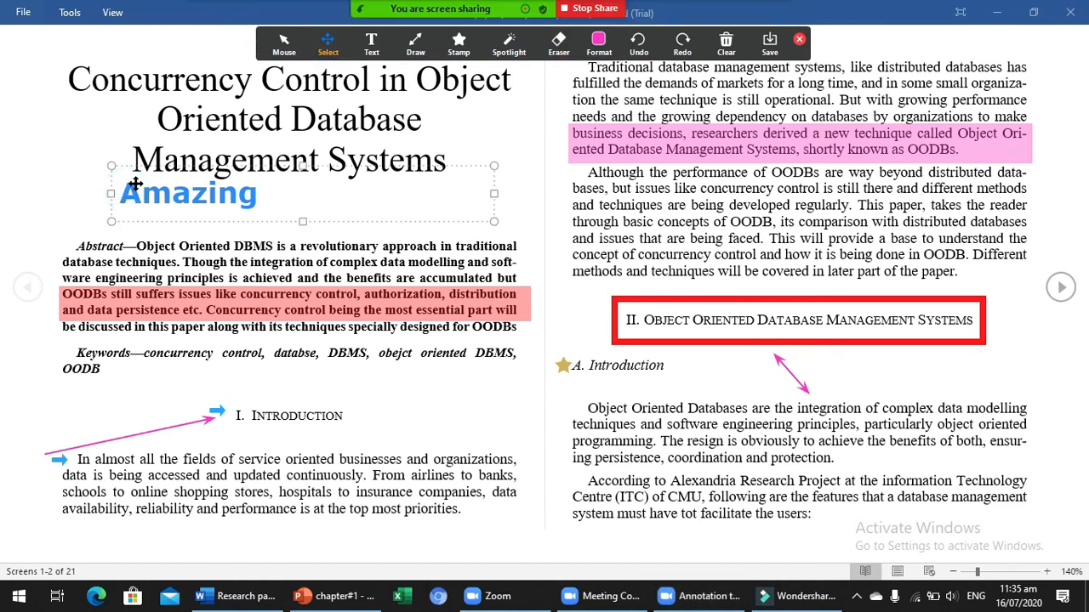
mouse_move(131, 189)
mouse_down()
mouse_move(41, 110)
mouse_move(236, 231)
mouse_move(226, 412)
mouse_move(272, 389)
mouse_move(358, 391)
mouse_move(481, 421)
mouse_move(777, 532)
mouse_move(842, 535)
mouse_move(846, 513)
mouse_up()
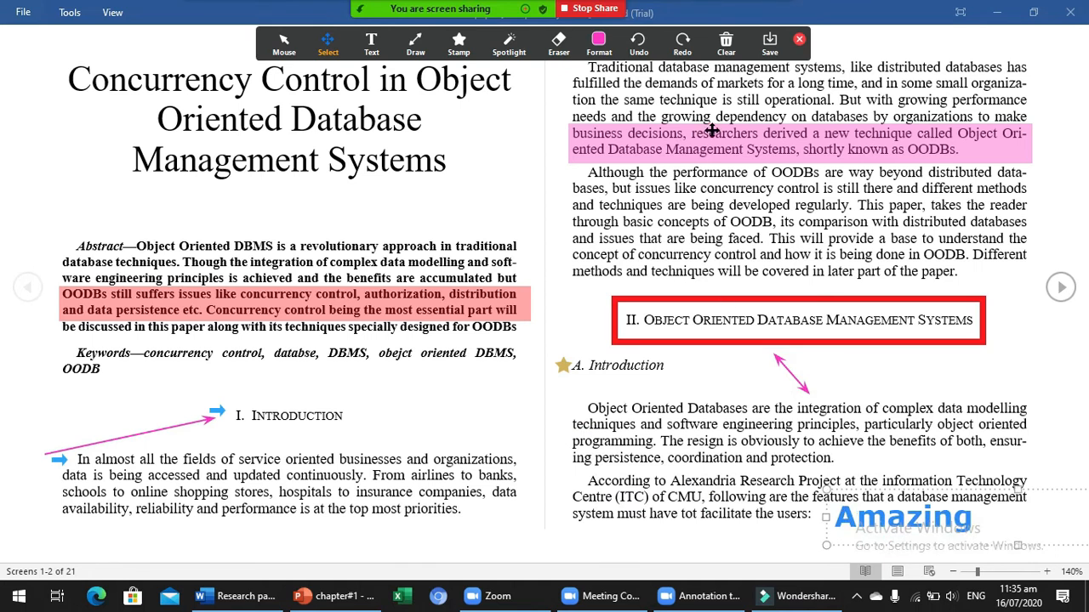
Disable participants' annotation in the meeting's additional sharing options
click(729, 47)
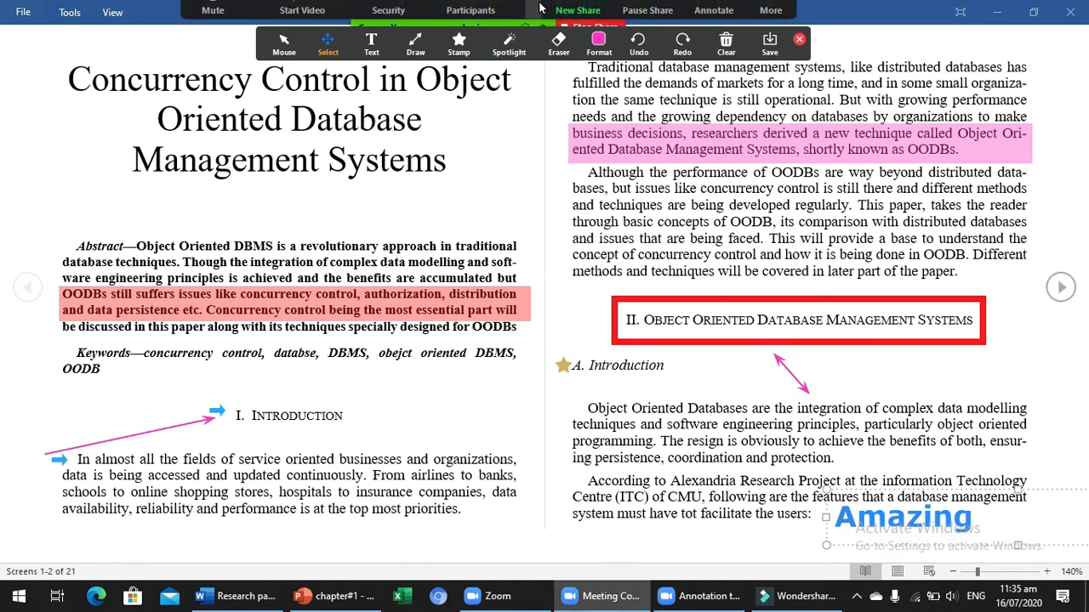
click(781, 15)
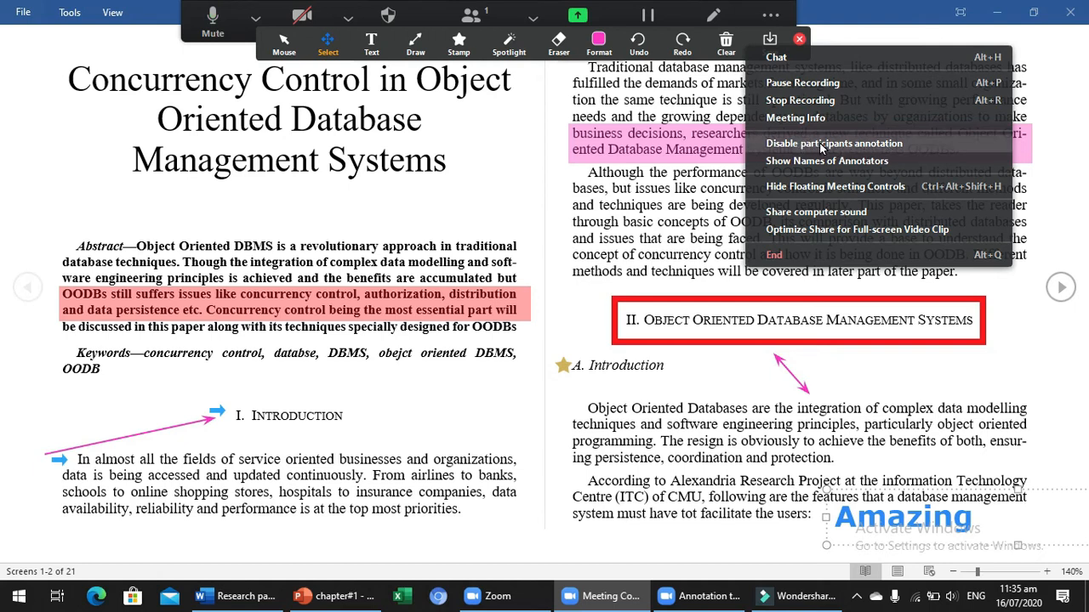
click(770, 144)
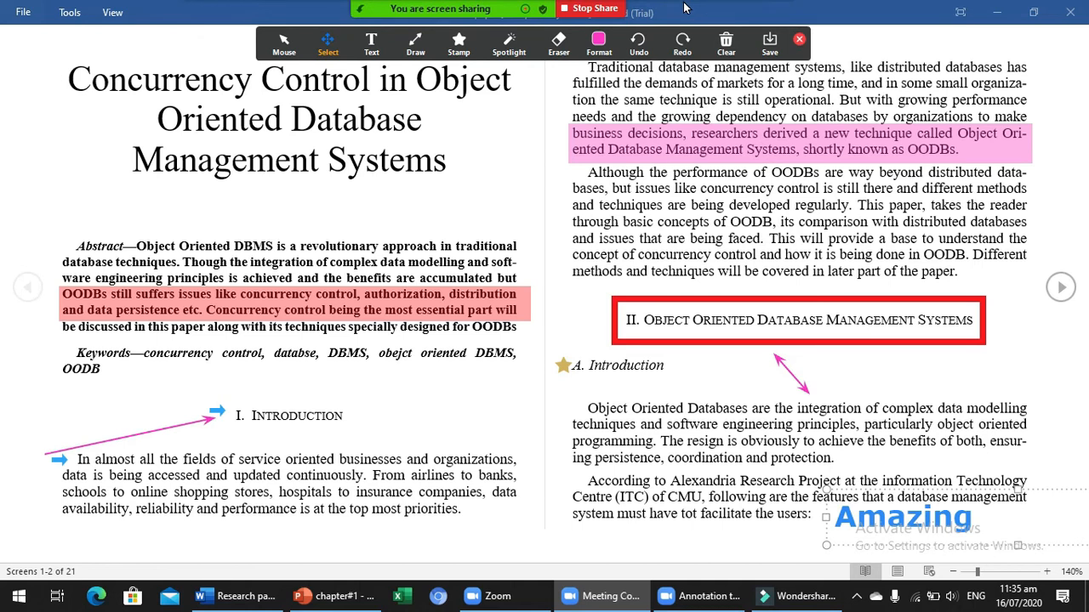
Close the annotation tools and start a new share with the Whiteboard
mouse_move(684, 10)
mouse_move(587, 17)
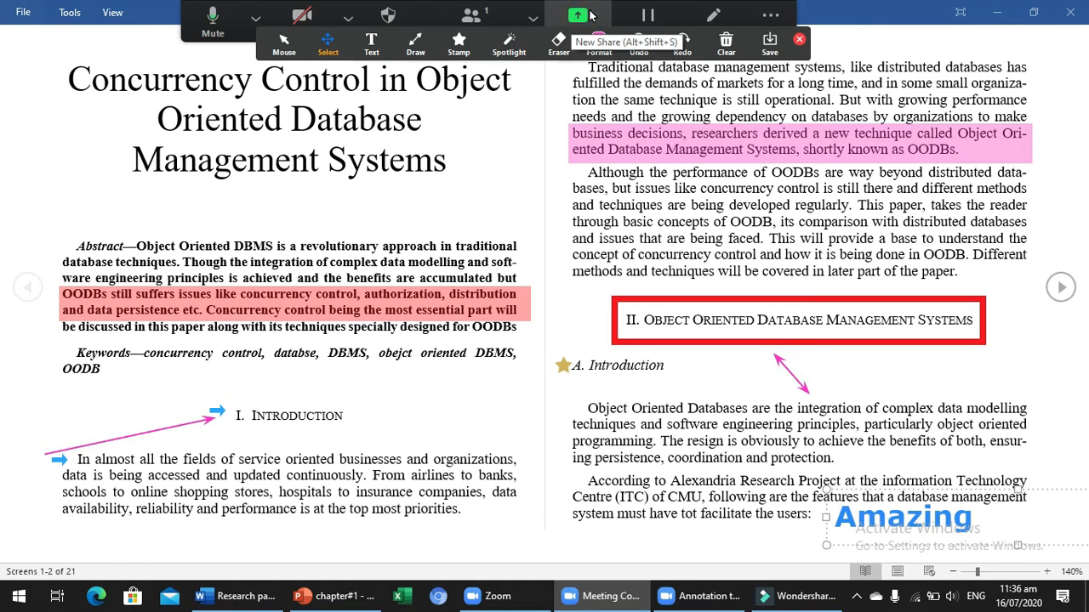
click(710, 19)
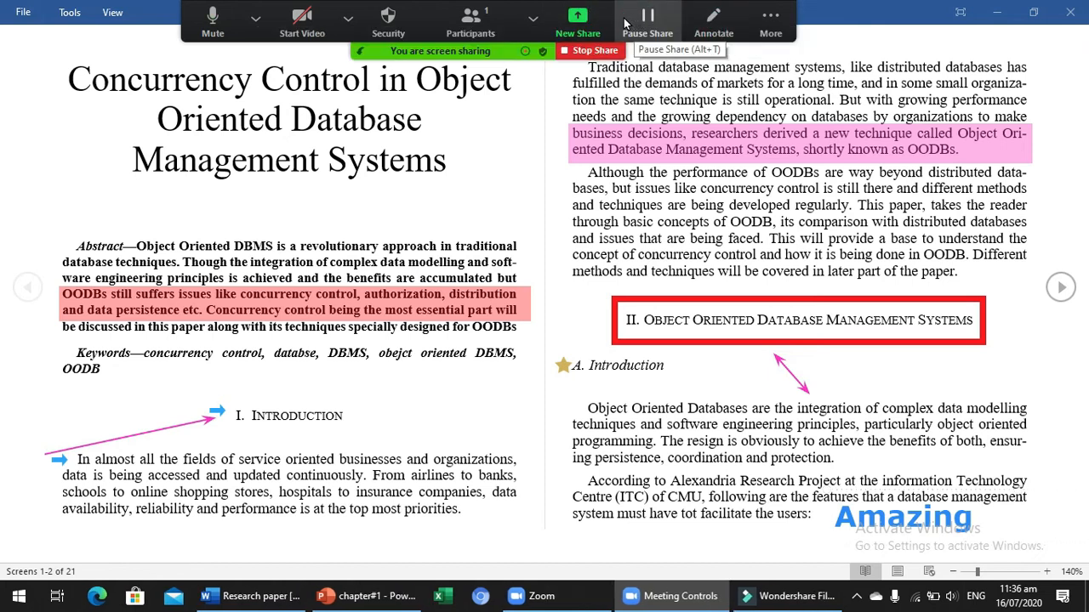
click(591, 19)
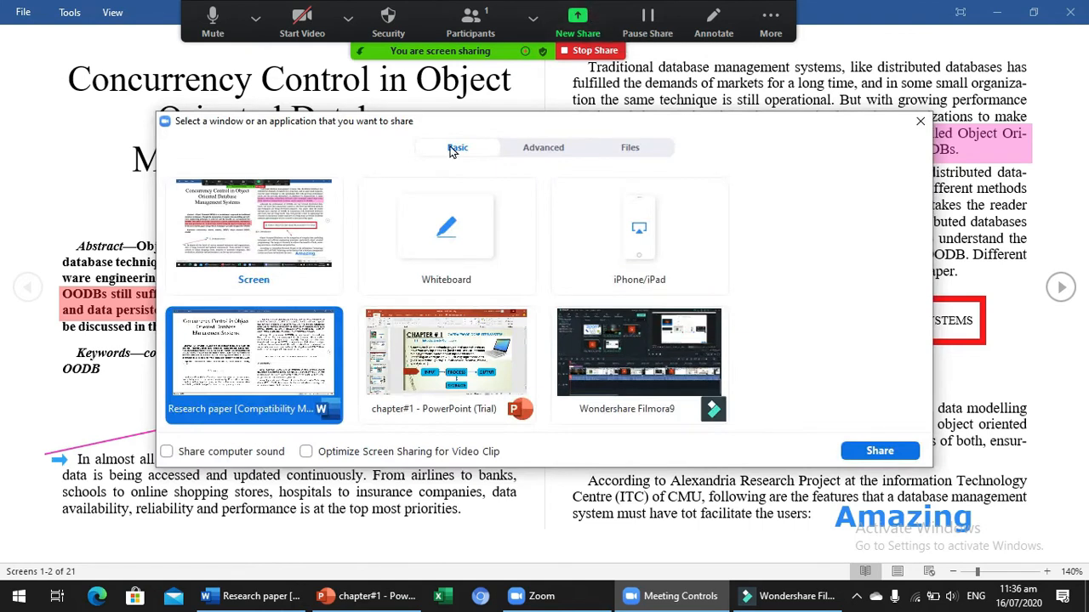
double_click(456, 212)
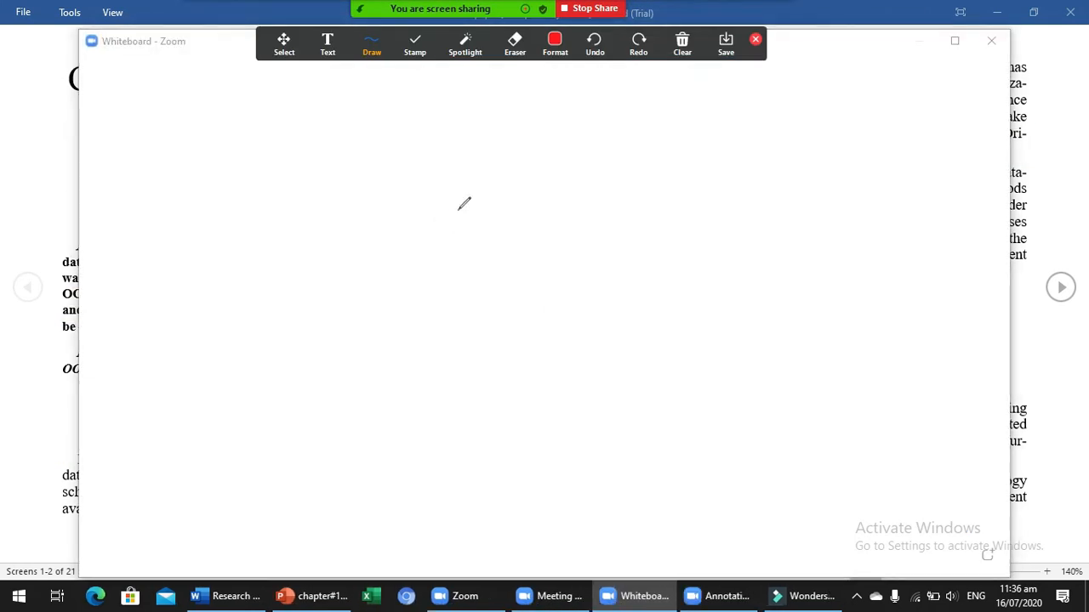
Add the text "Types of computer" as a title near the top of the whiteboard
click(327, 44)
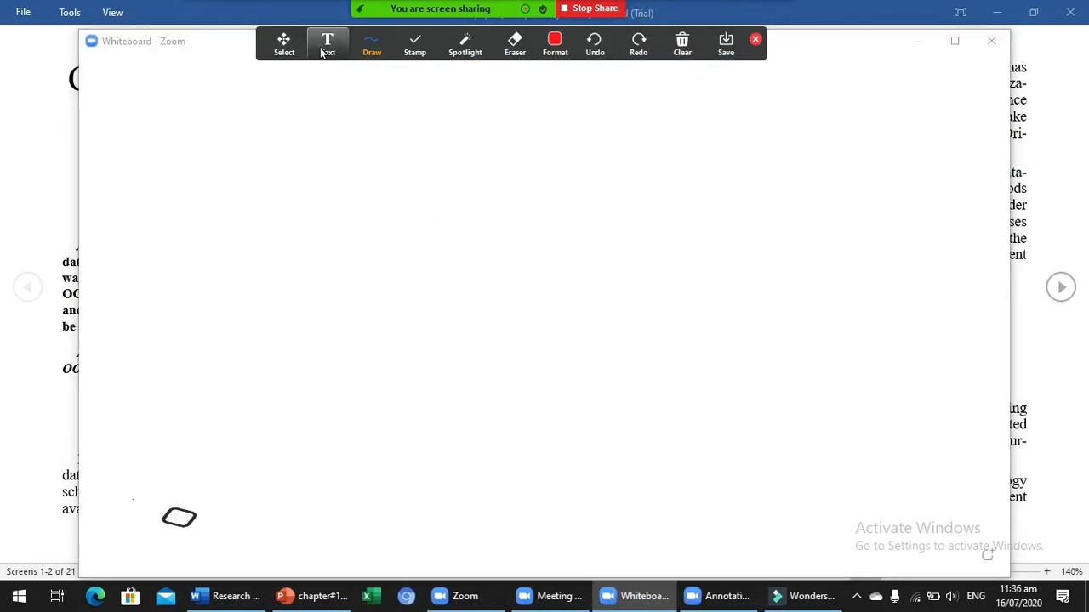
click(348, 107)
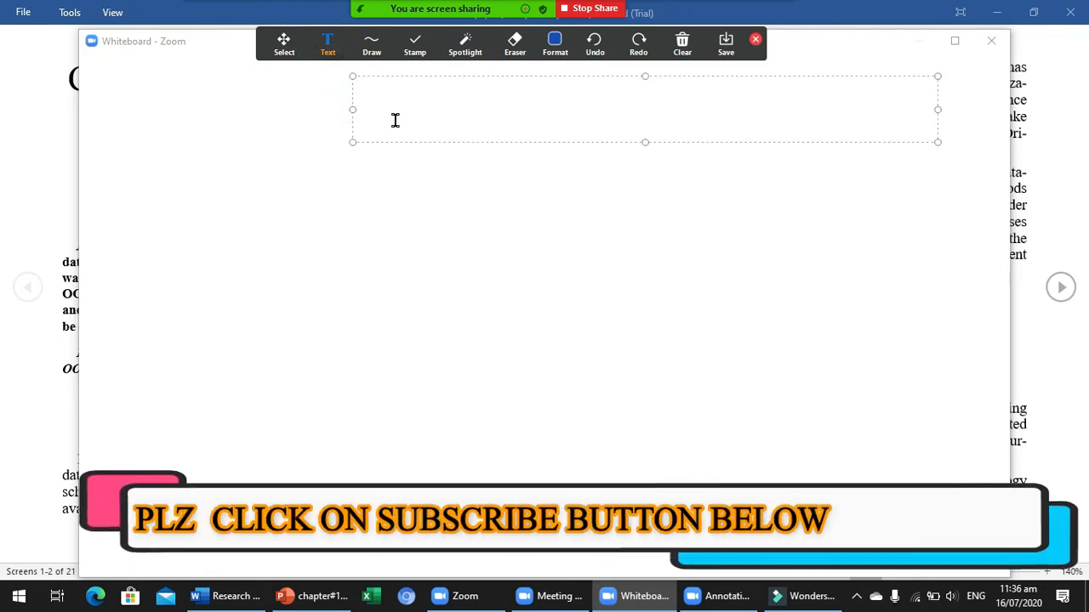
text(Typ)
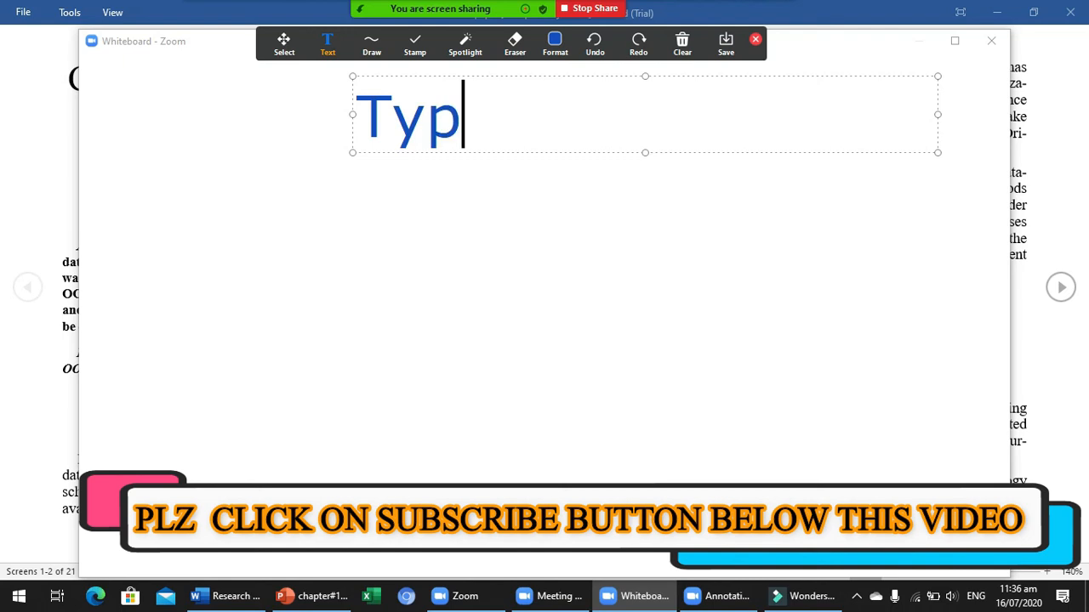
text(es of )
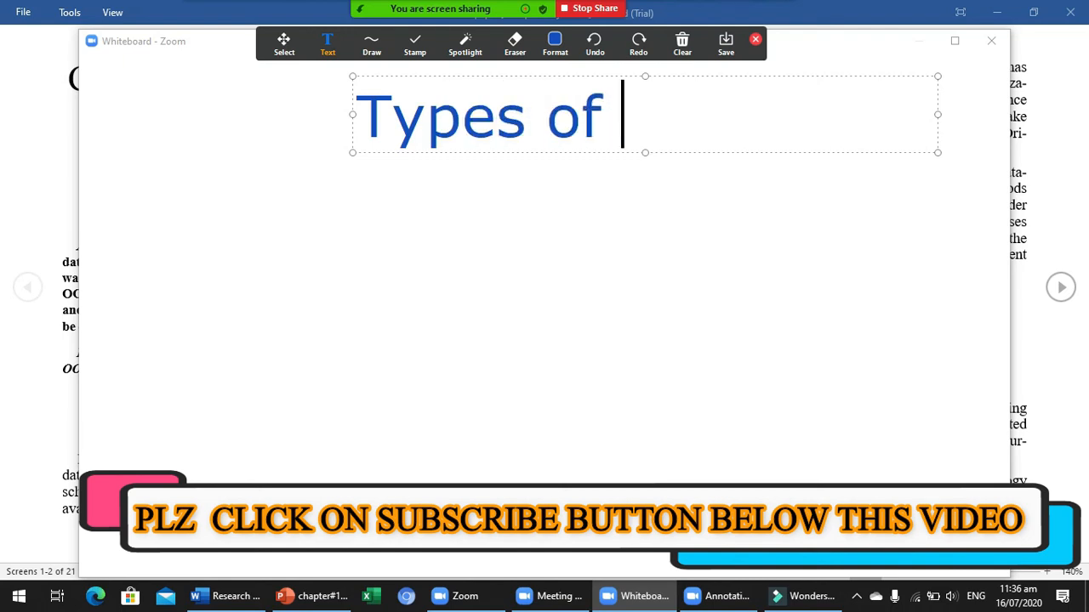
text(computer)
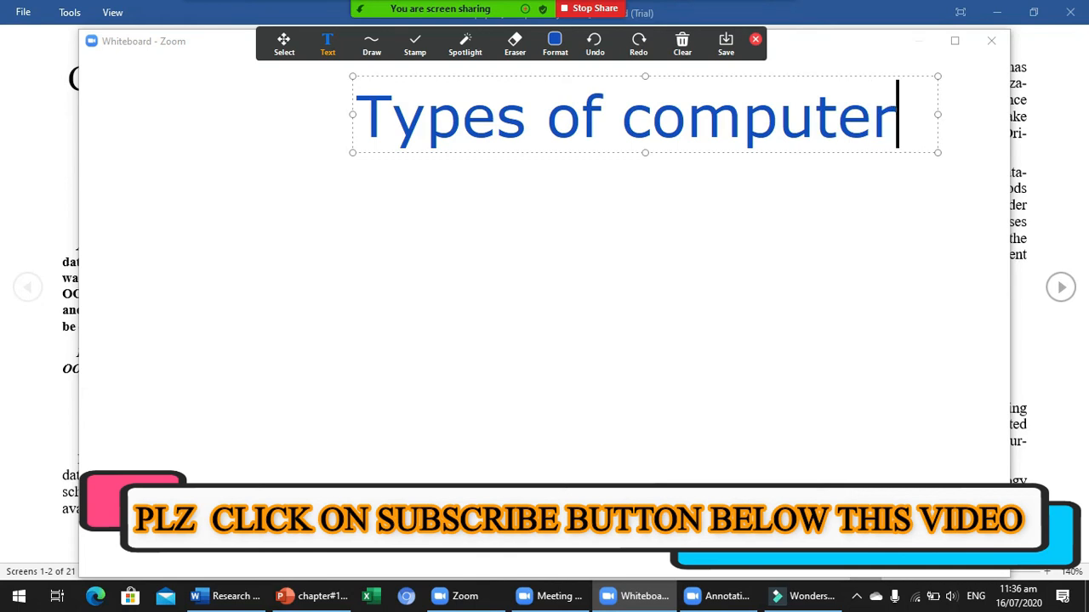
Open the drawing shape choices for the whiteboard
click(372, 44)
click(368, 49)
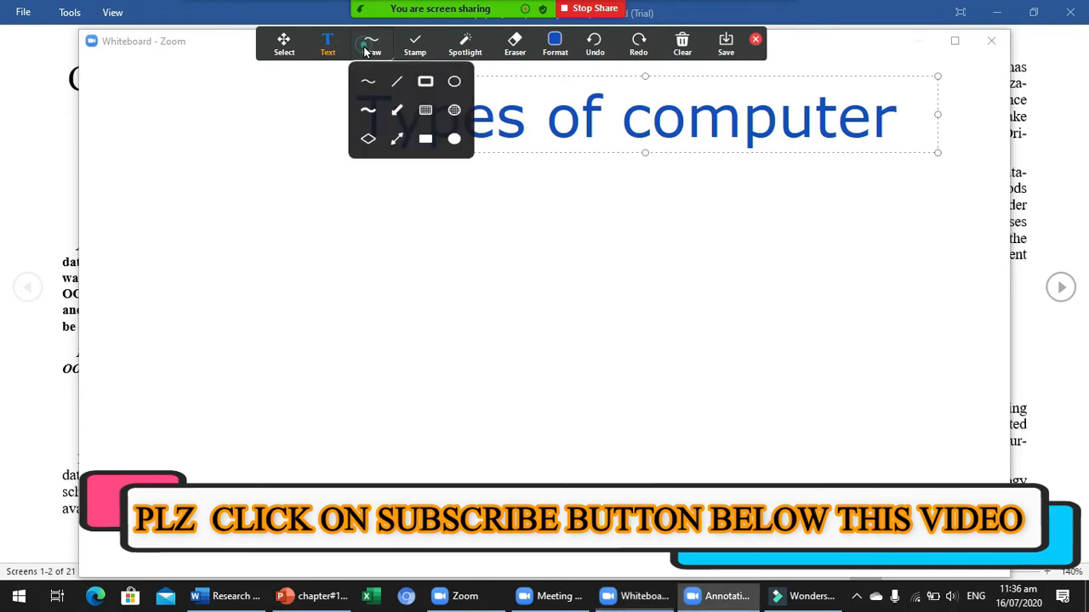